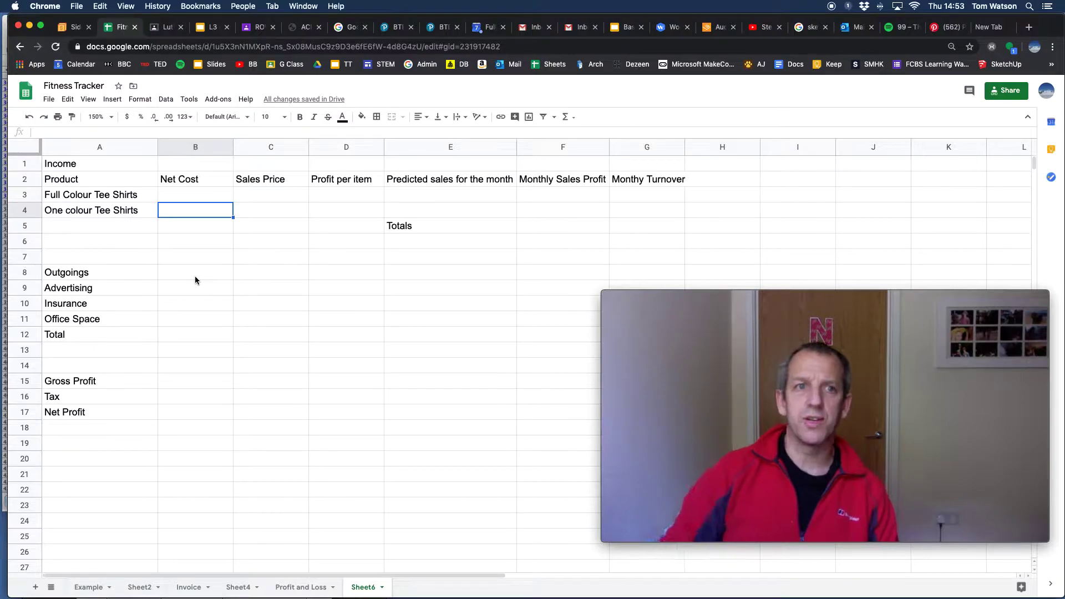
# Examine the layout of the income, outgoings and profit sections on Sheet6, including their column headings and row labels.
pyautogui.click(71, 185)
pyautogui.click(214, 180)
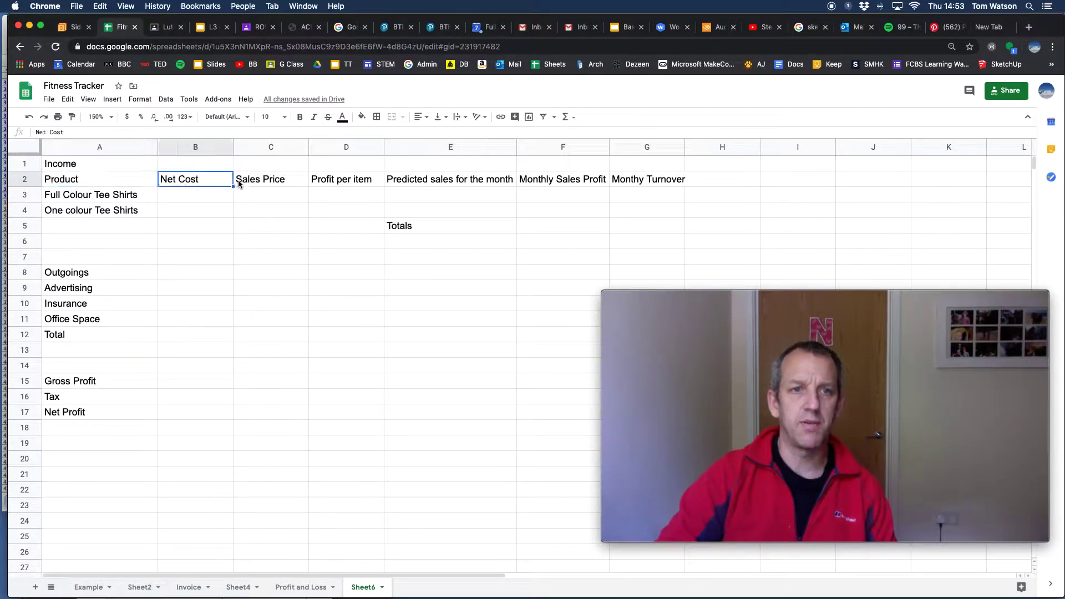
pyautogui.click(261, 182)
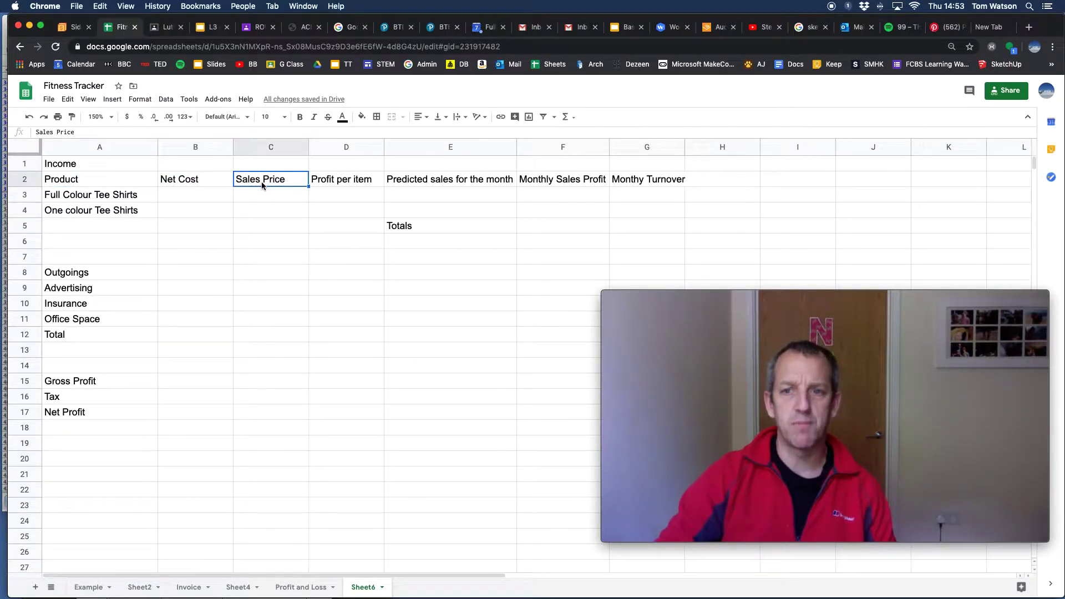
pyautogui.moveTo(89, 165); pyautogui.dragTo(104, 418)
pyautogui.click(104, 418)
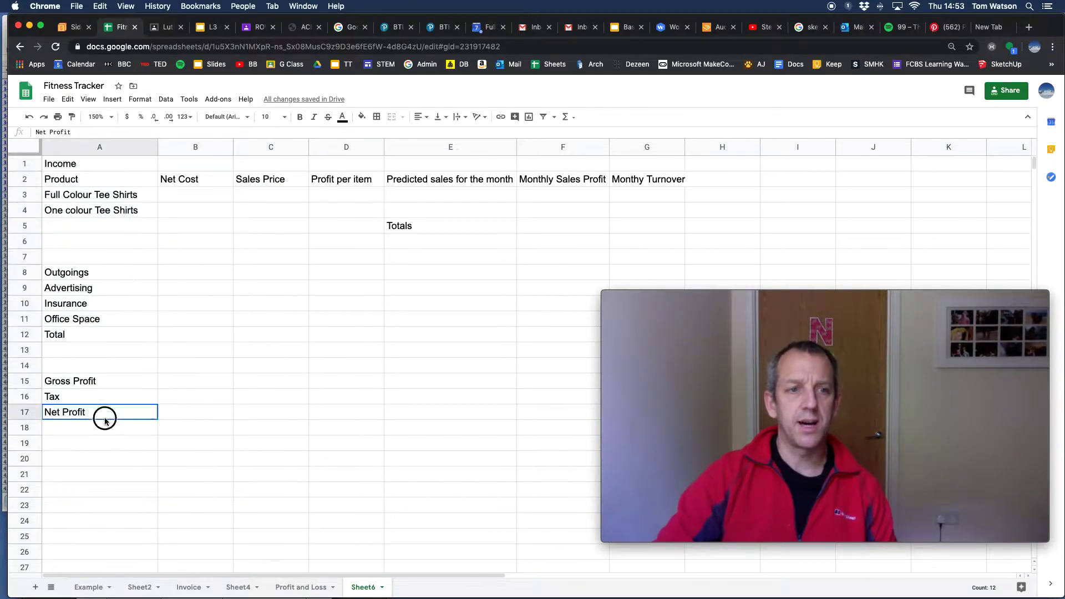
pyautogui.click(122, 381)
pyautogui.moveTo(86, 165); pyautogui.dragTo(662, 229)
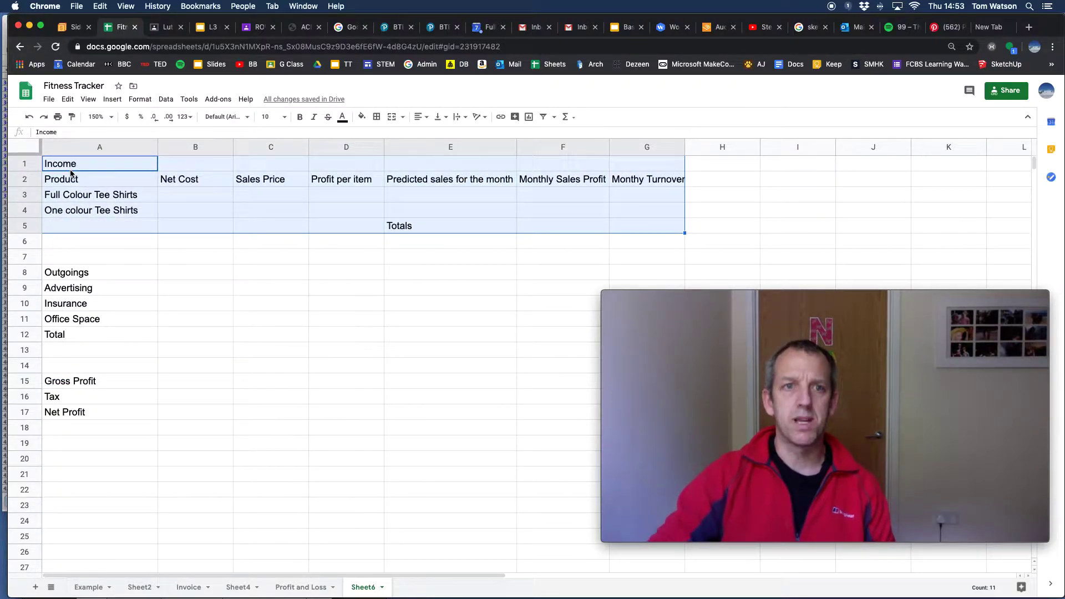
pyautogui.moveTo(66, 274); pyautogui.dragTo(452, 354)
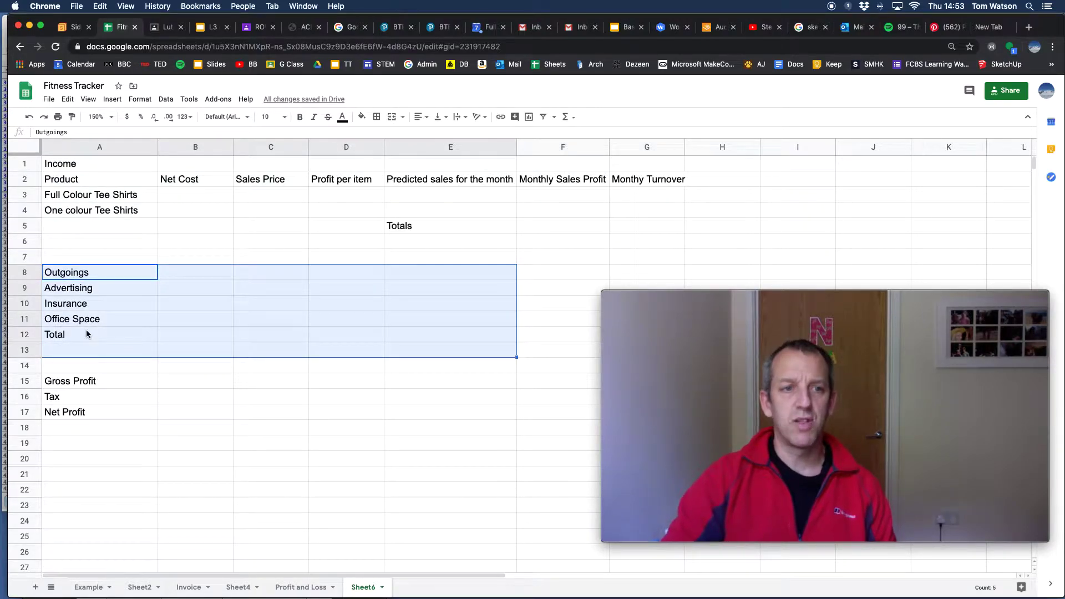
pyautogui.moveTo(46, 386); pyautogui.dragTo(164, 418)
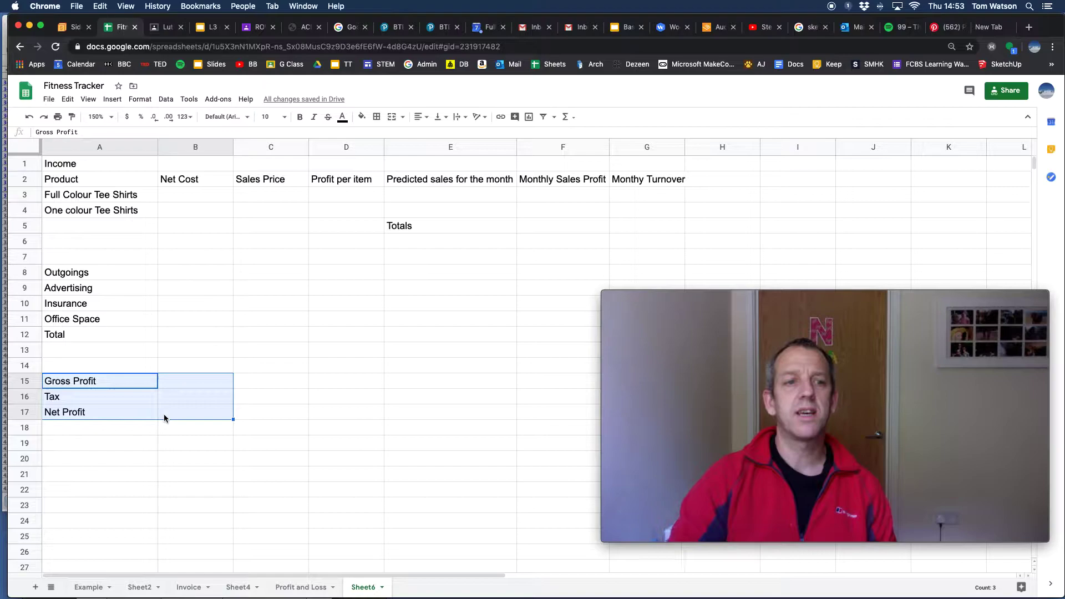
pyautogui.click(186, 383)
pyautogui.click(180, 402)
pyautogui.click(198, 416)
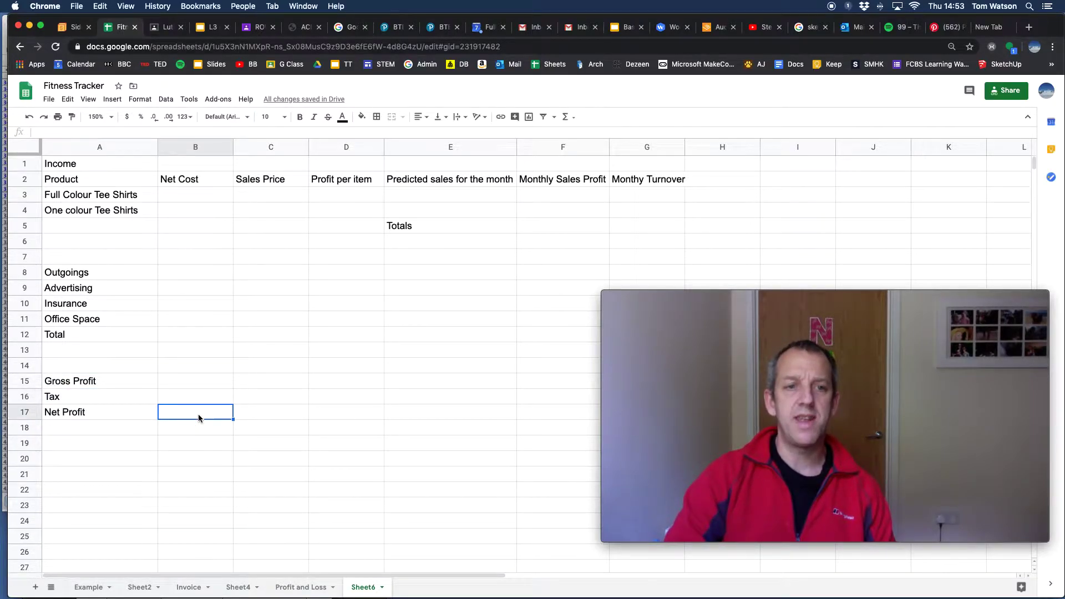
pyautogui.click(195, 416)
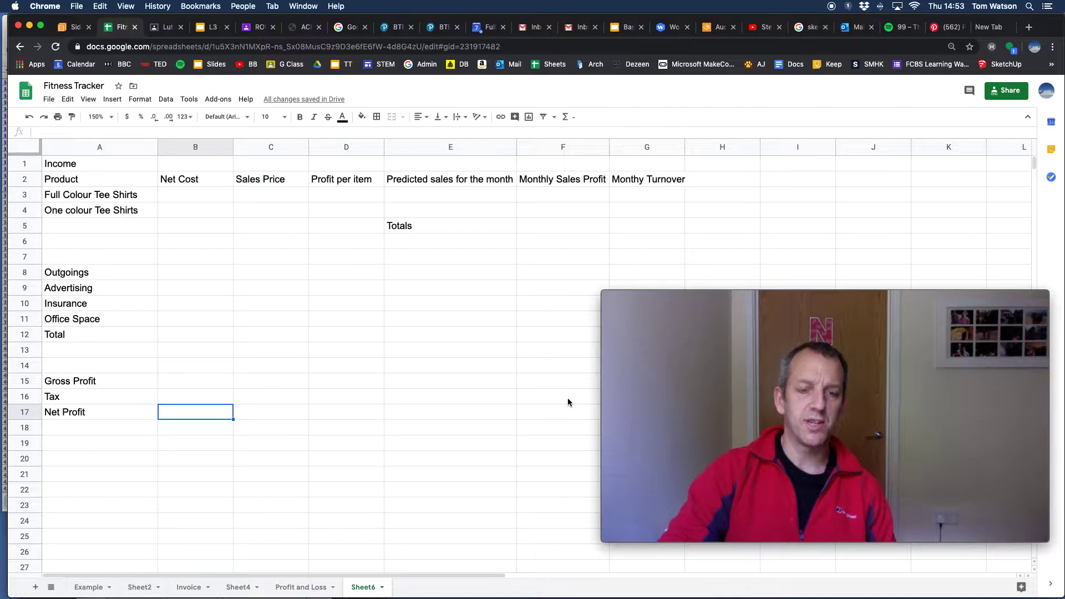
# Switch to the Profit and Loss sheet and undo the green fill on the Net Profit value.
pyautogui.click(304, 587)
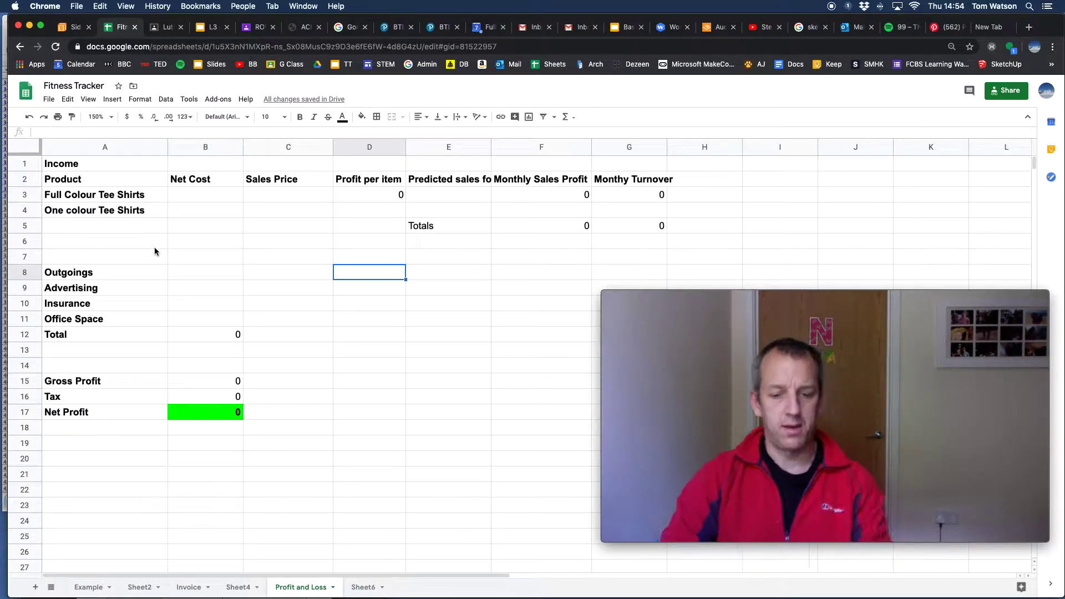
pyautogui.press('super+z')
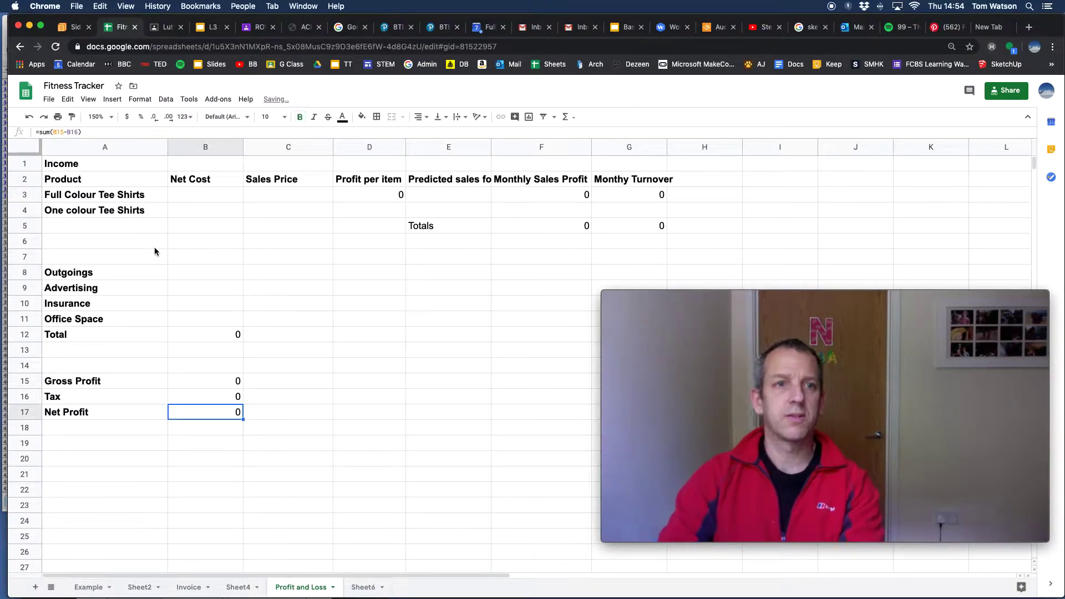
pyautogui.click(219, 249)
# Toggle bold off and back on for the labels in column A.
pyautogui.moveTo(83, 166); pyautogui.dragTo(106, 413)
pyautogui.click(81, 178)
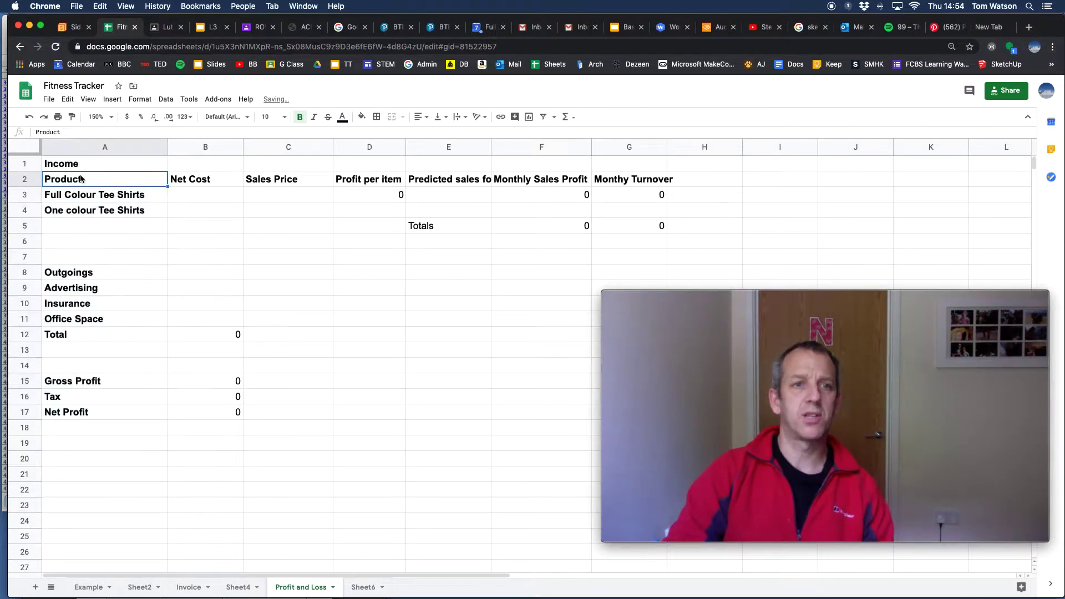
pyautogui.moveTo(663, 178); pyautogui.dragTo(541, 181)
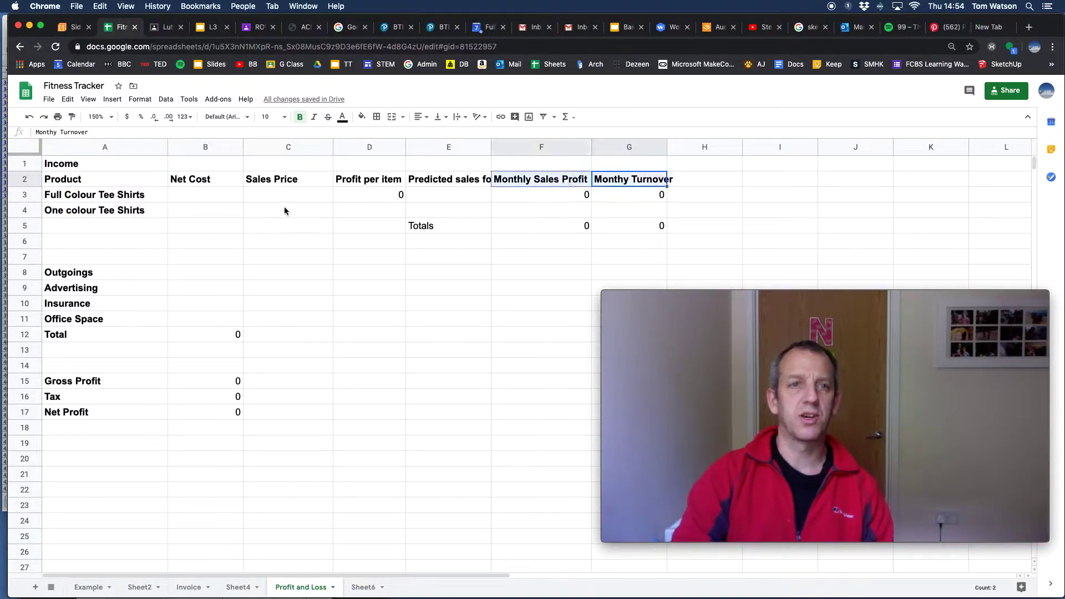
pyautogui.click(98, 145)
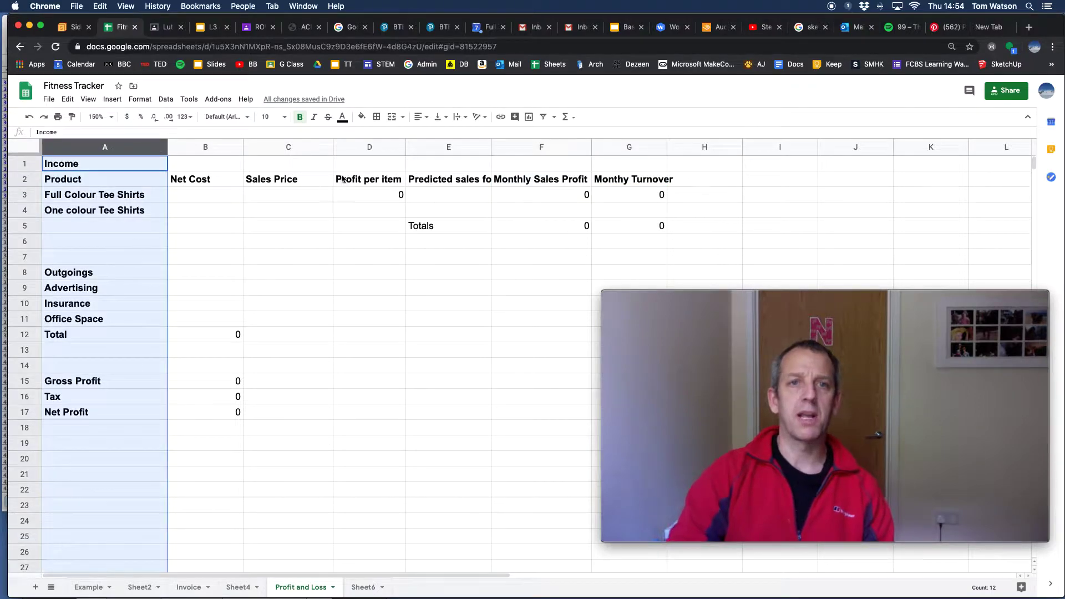
pyautogui.click(300, 117)
pyautogui.click(299, 118)
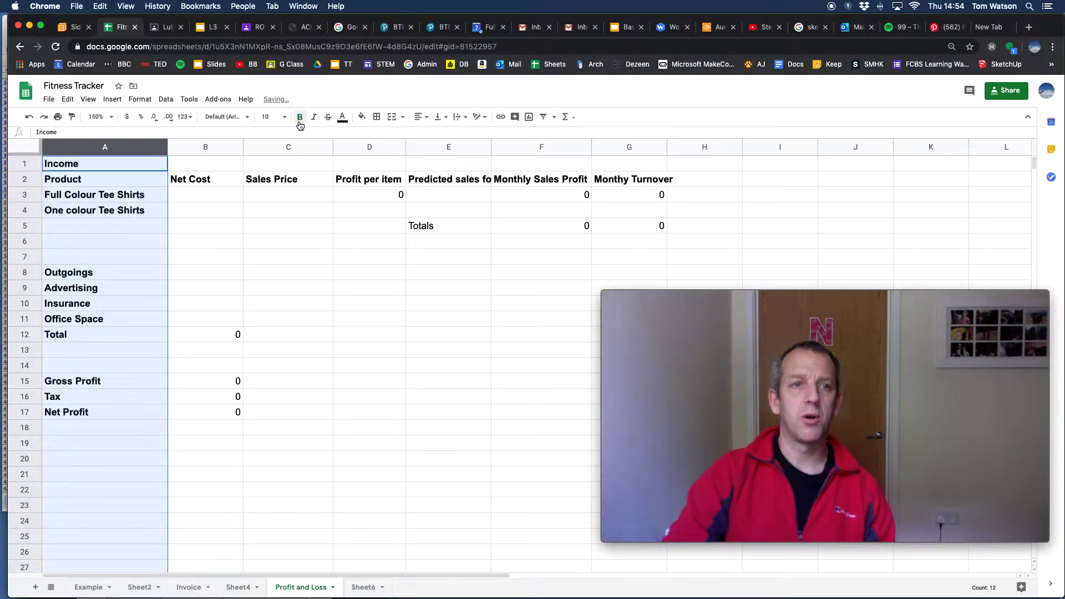
pyautogui.moveTo(135, 179); pyautogui.dragTo(616, 181)
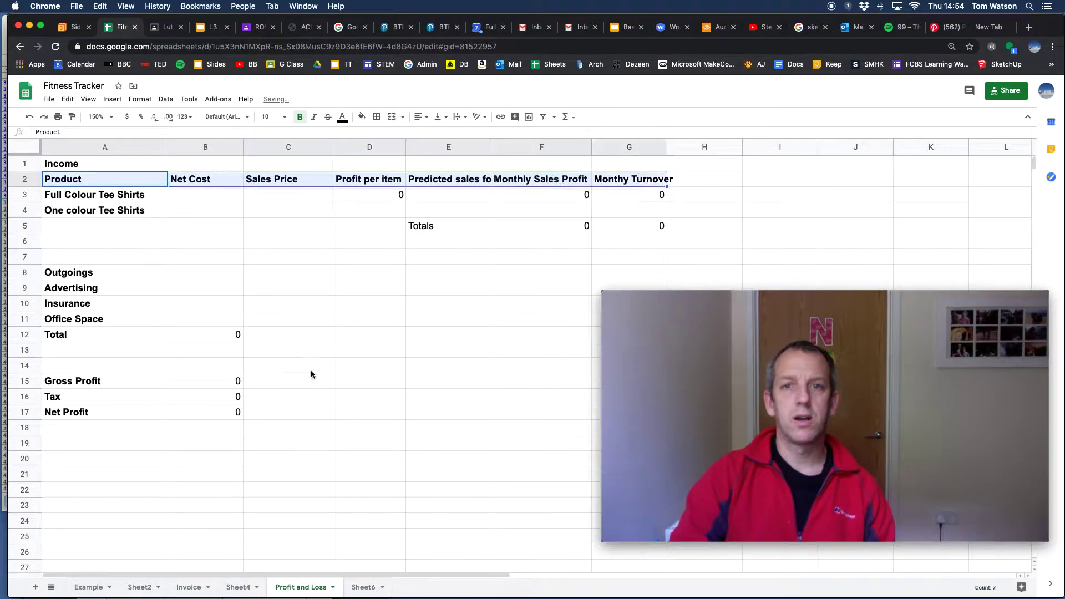
# Widen column G to fit its Monthy Turnover heading and apply all borders to the income table A2:G4.
pyautogui.click(619, 243)
pyautogui.moveTo(674, 143); pyautogui.dragTo(676, 144)
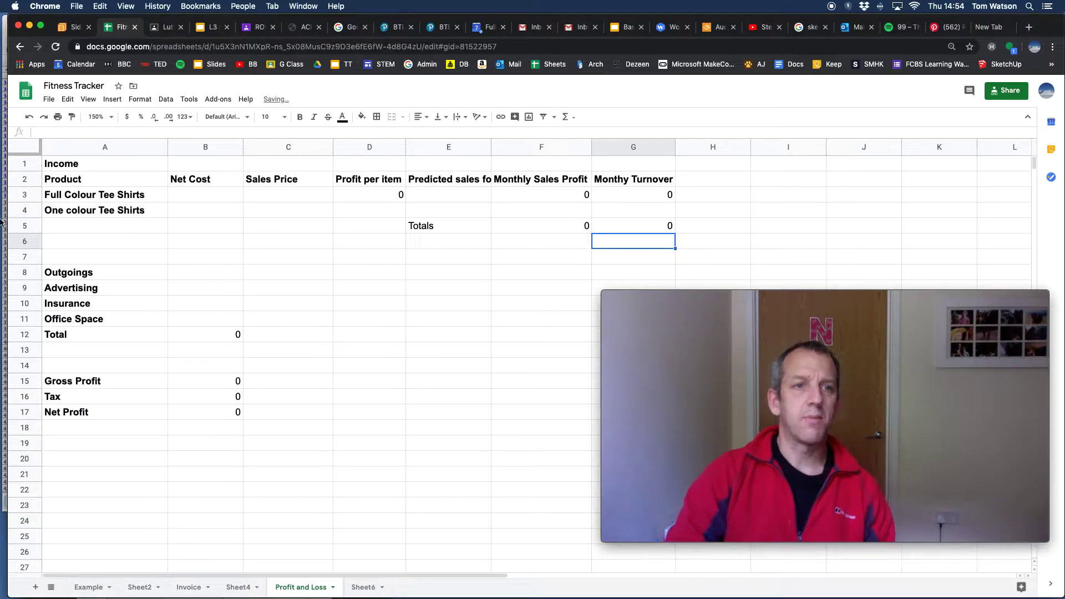
pyautogui.moveTo(78, 179); pyautogui.dragTo(616, 210)
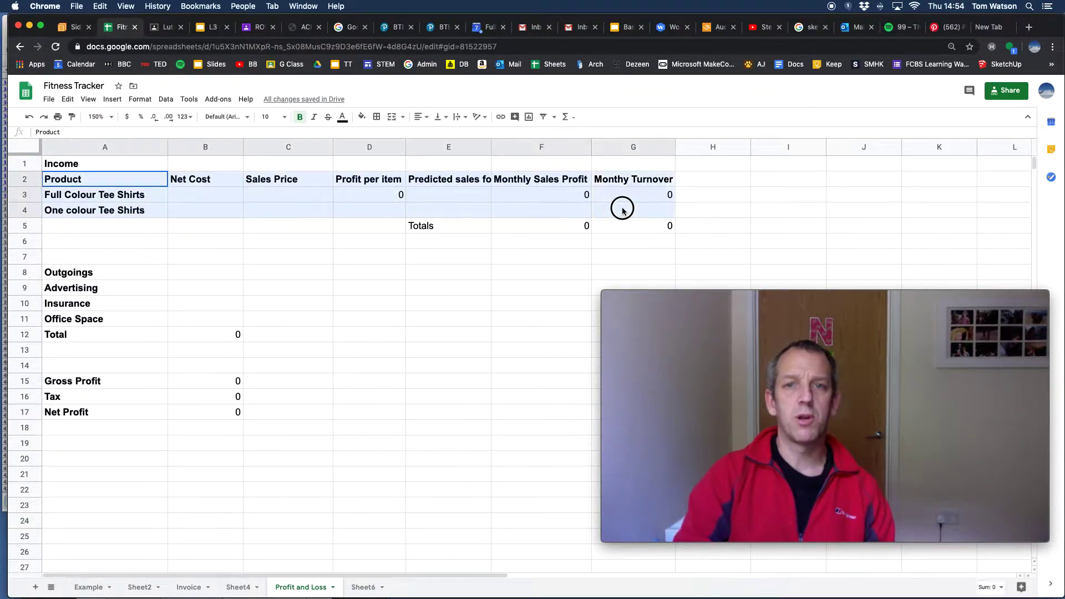
pyautogui.click(377, 117)
pyautogui.click(381, 136)
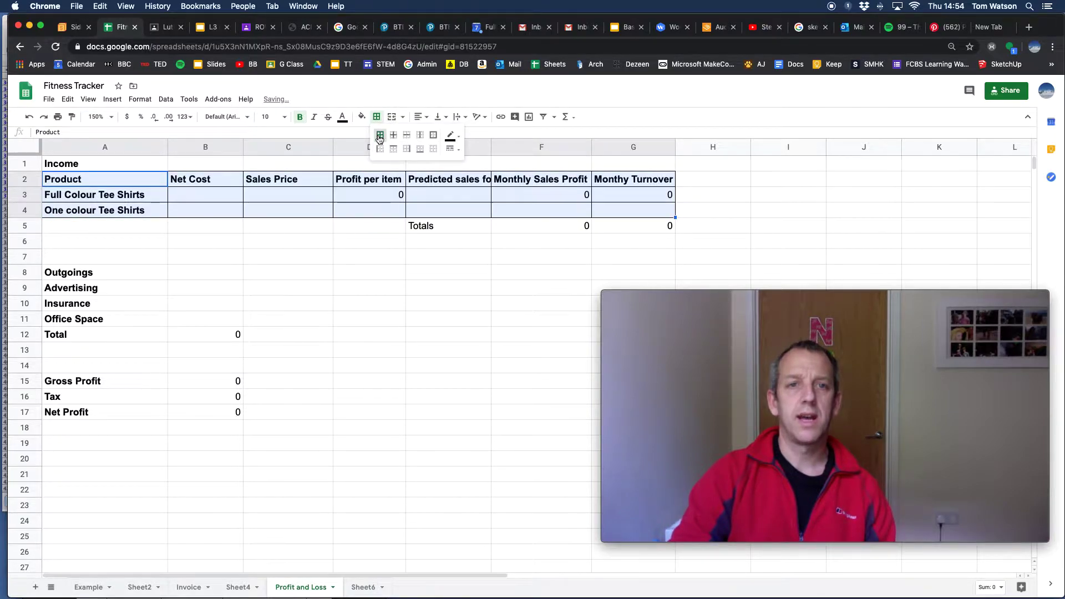
# Apply all borders to the outgoings table A8:B12, from the Outgoings heading down to the Total row.
pyautogui.moveTo(422, 225); pyautogui.dragTo(622, 225)
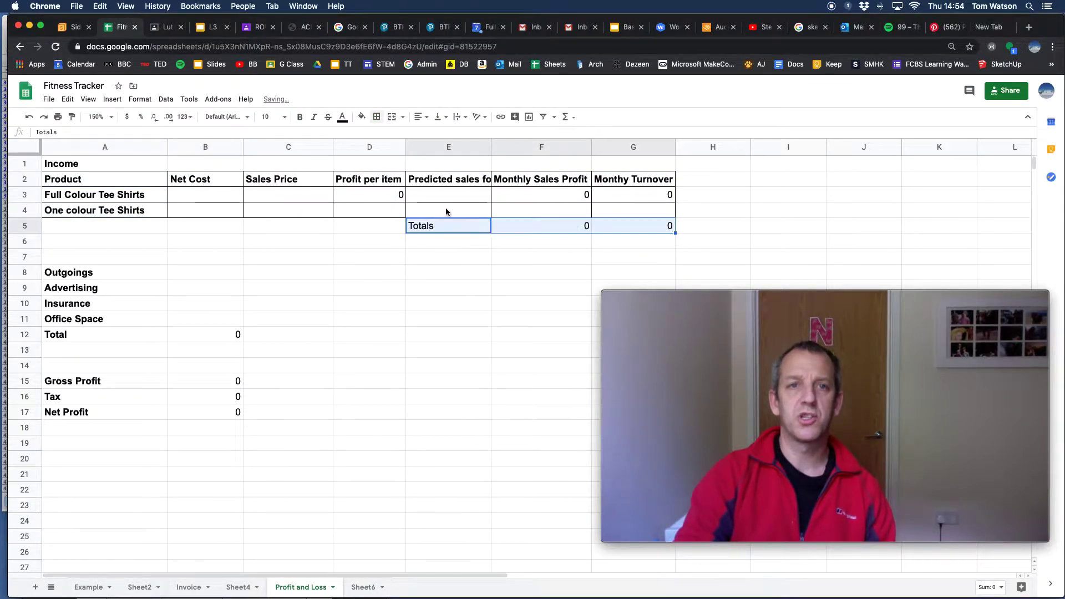
pyautogui.click(357, 263)
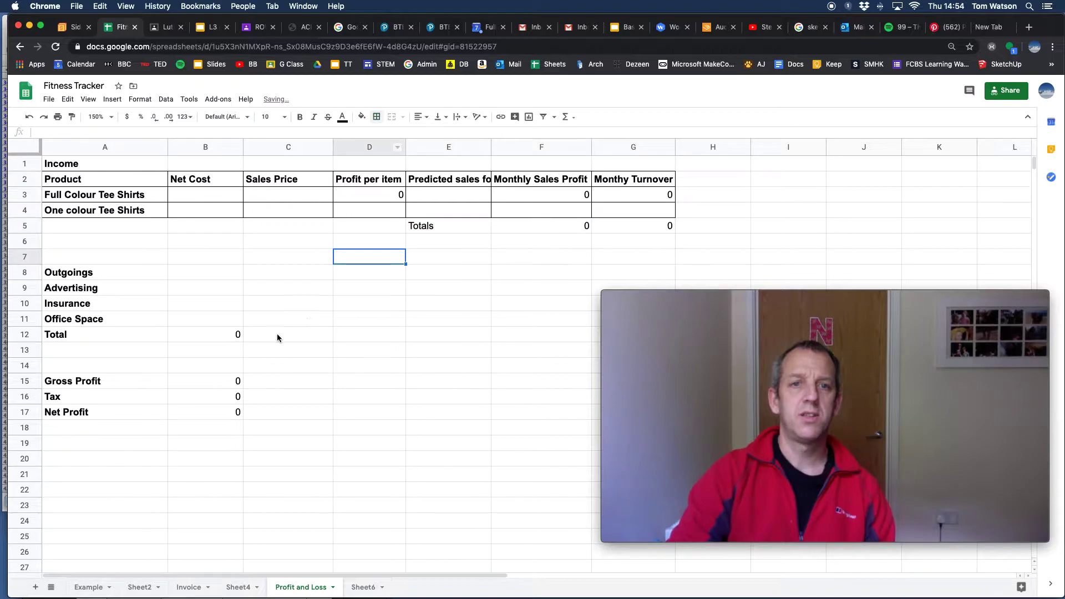
pyautogui.moveTo(56, 274); pyautogui.dragTo(189, 334)
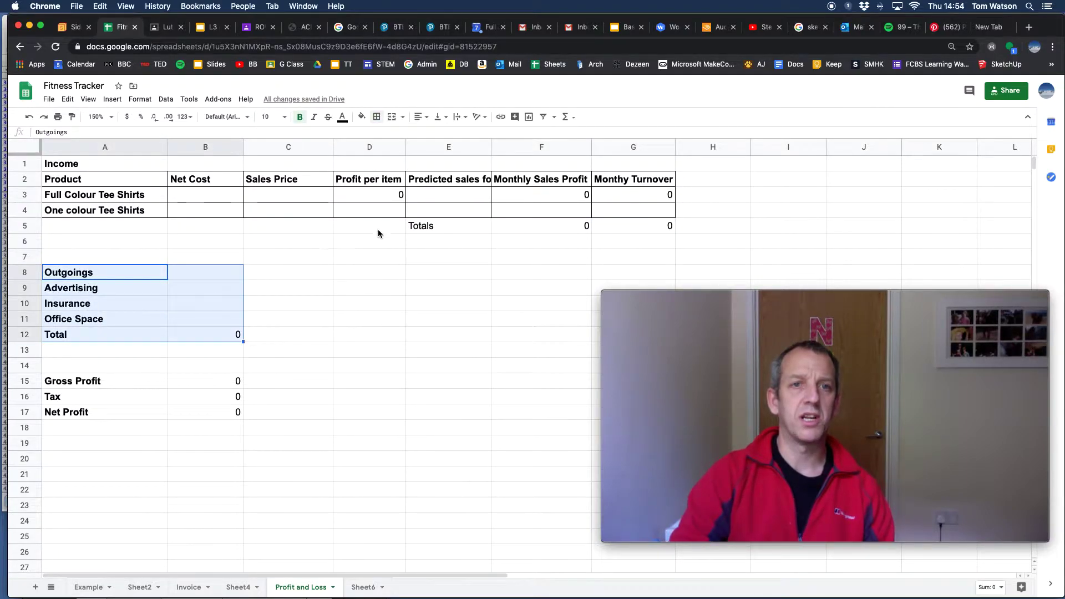
pyautogui.click(377, 117)
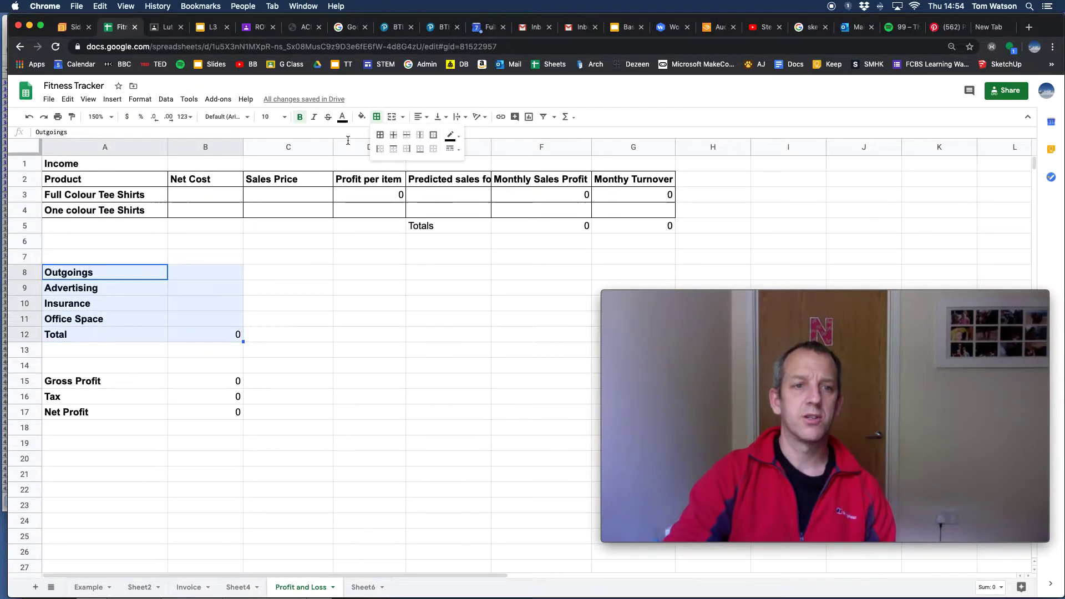
pyautogui.click(379, 136)
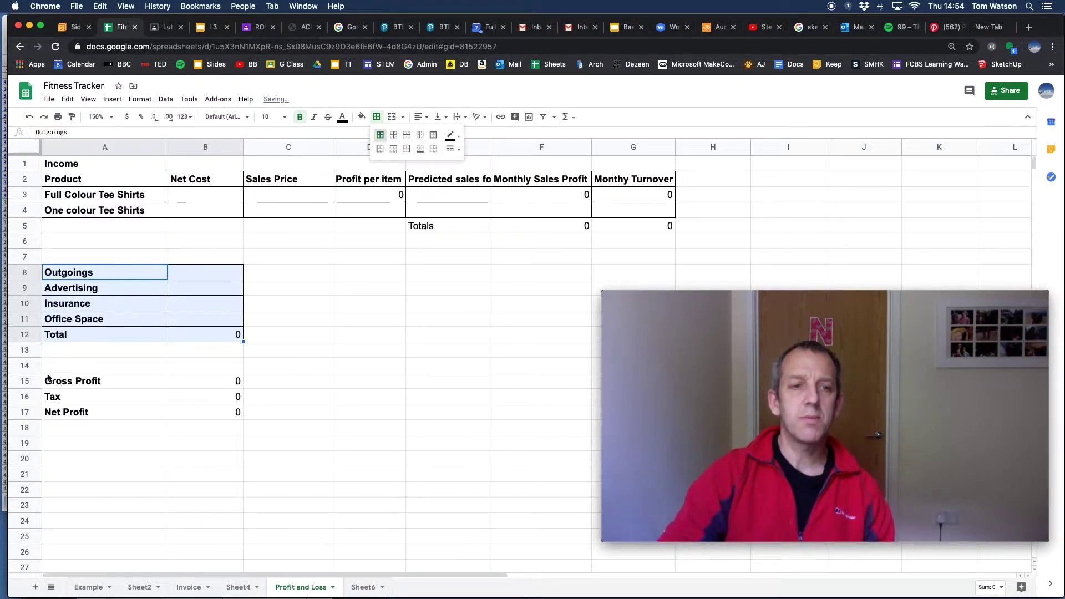
# Repeat the border formatting on the Gross Profit, Tax and Net Profit block A15:B17.
pyautogui.moveTo(78, 386); pyautogui.dragTo(221, 420)
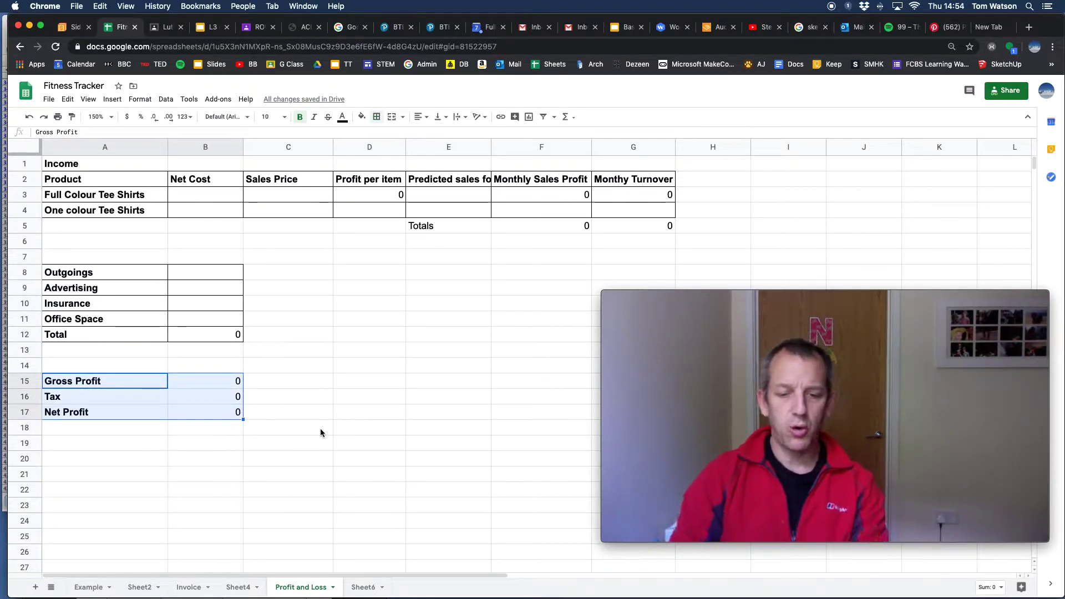
pyautogui.press('super+y')
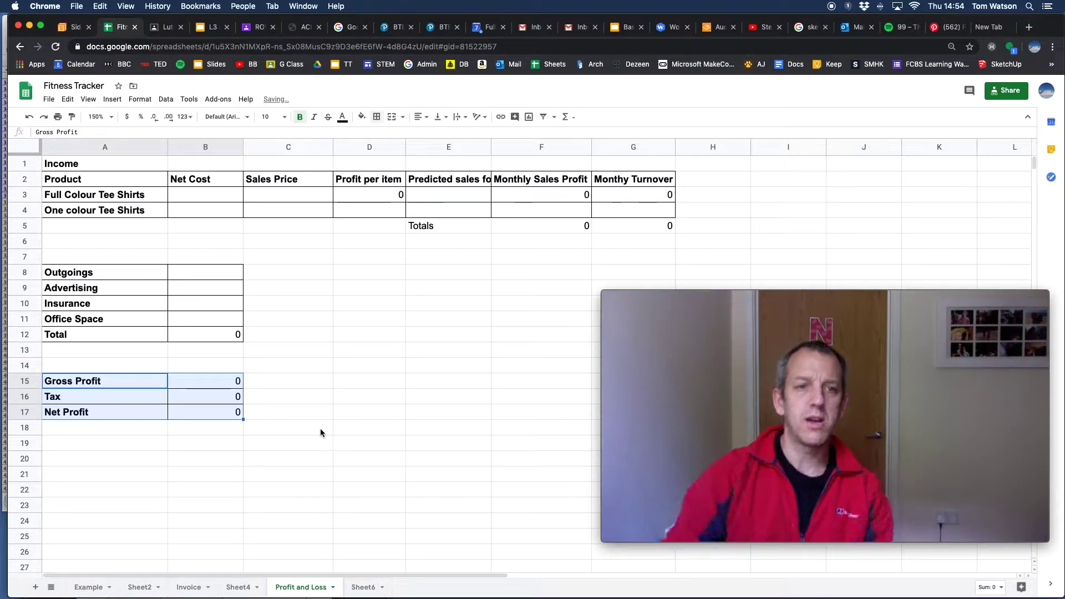
pyautogui.click(401, 369)
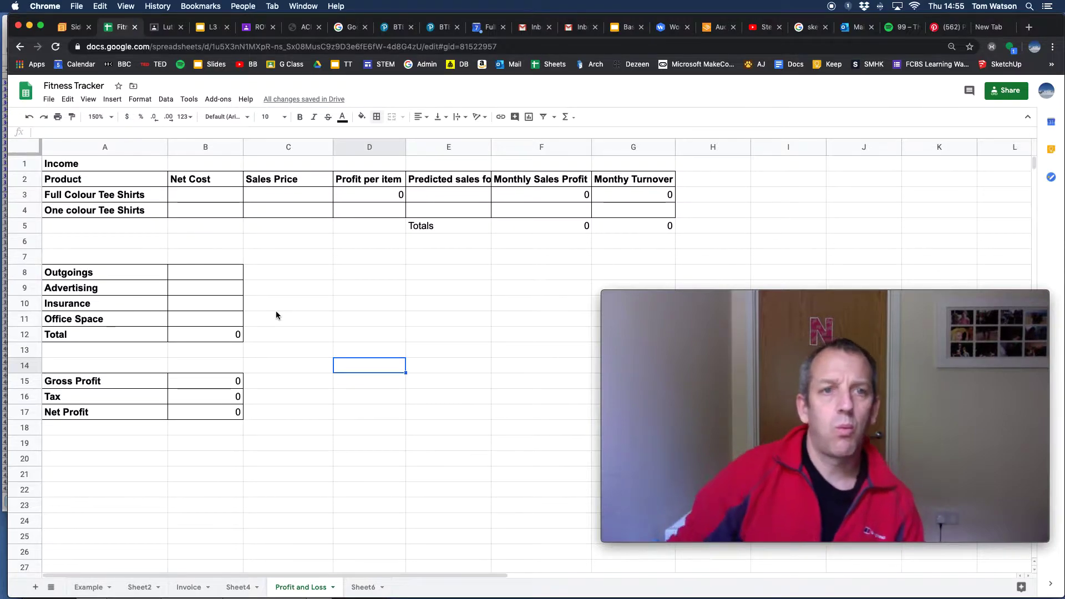
# Enter the net costs: 11.27 for Full Colour Tee Shirts in B3 and 5.34 for One colour Tee Shirts in B4.
pyautogui.click(215, 194)
pyautogui.click(211, 212)
pyautogui.click(215, 194)
pyautogui.click(217, 216)
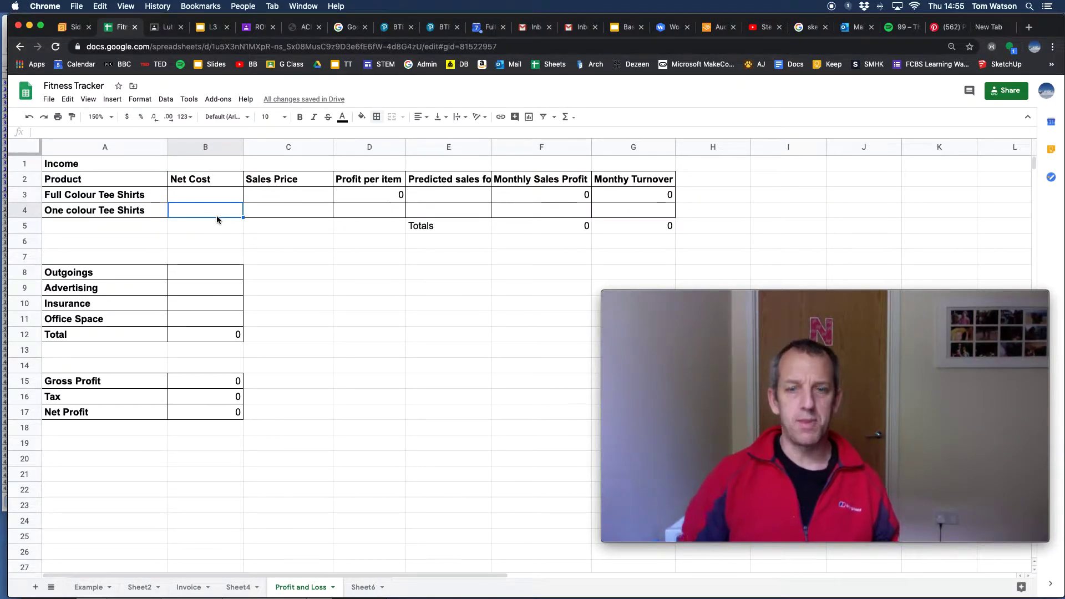
pyautogui.click(198, 195)
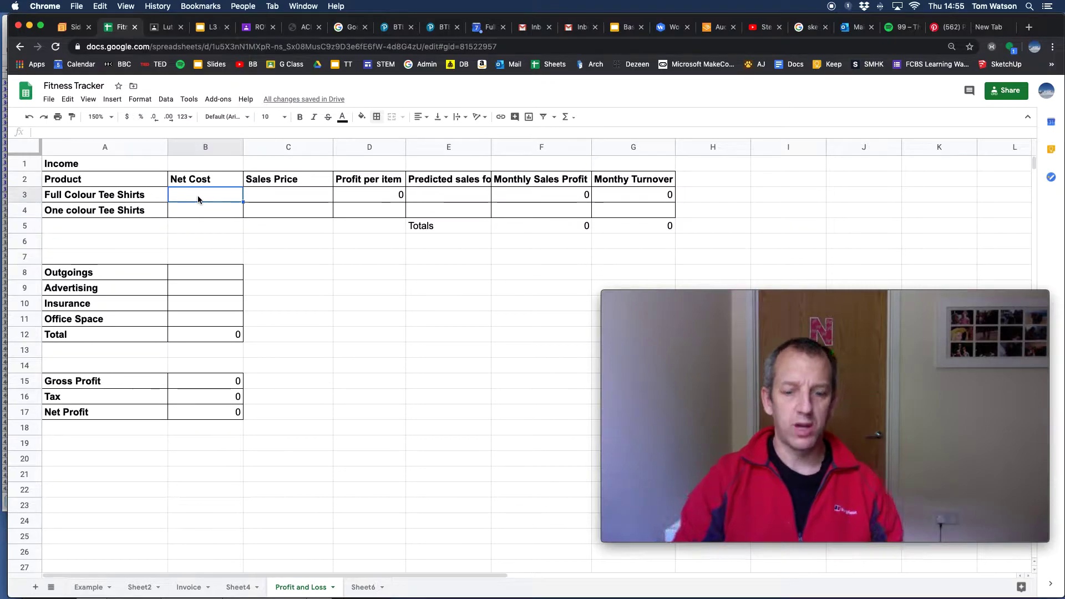
pyautogui.write('11.27')
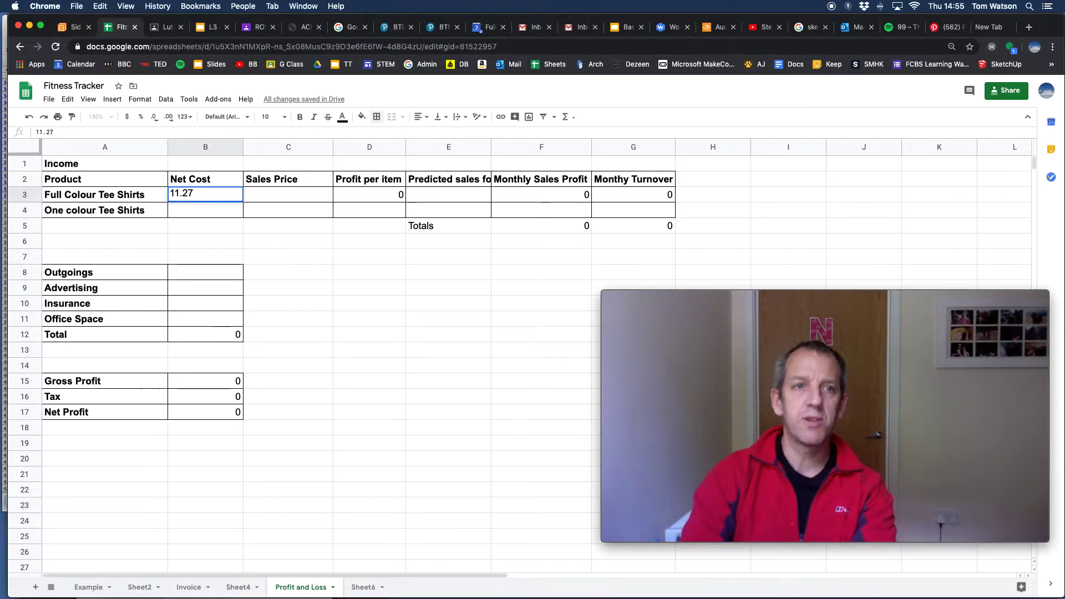
pyautogui.press('Return')
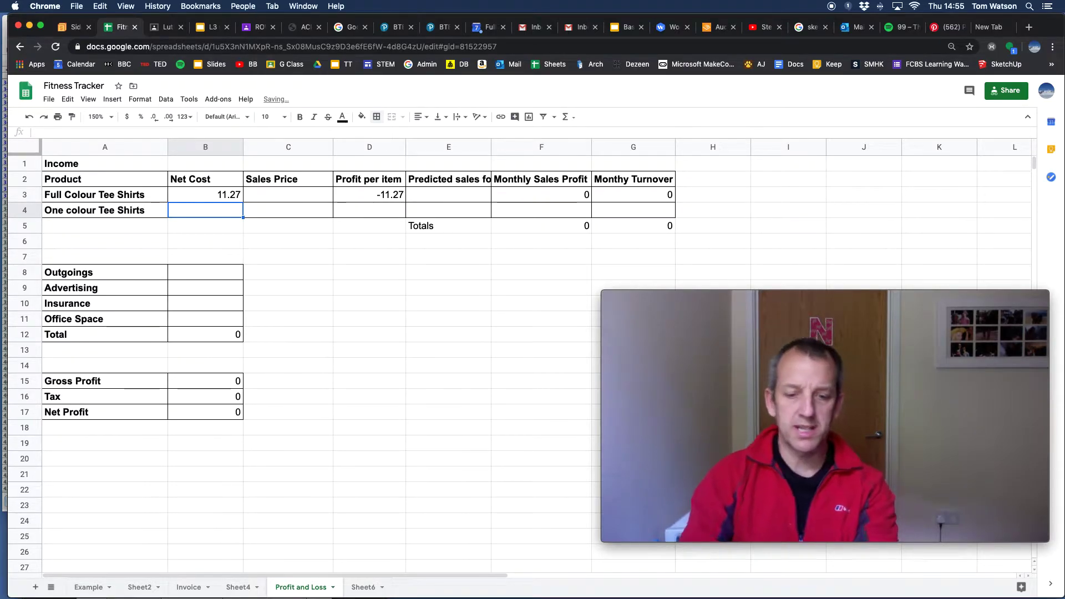
pyautogui.write('5.34')
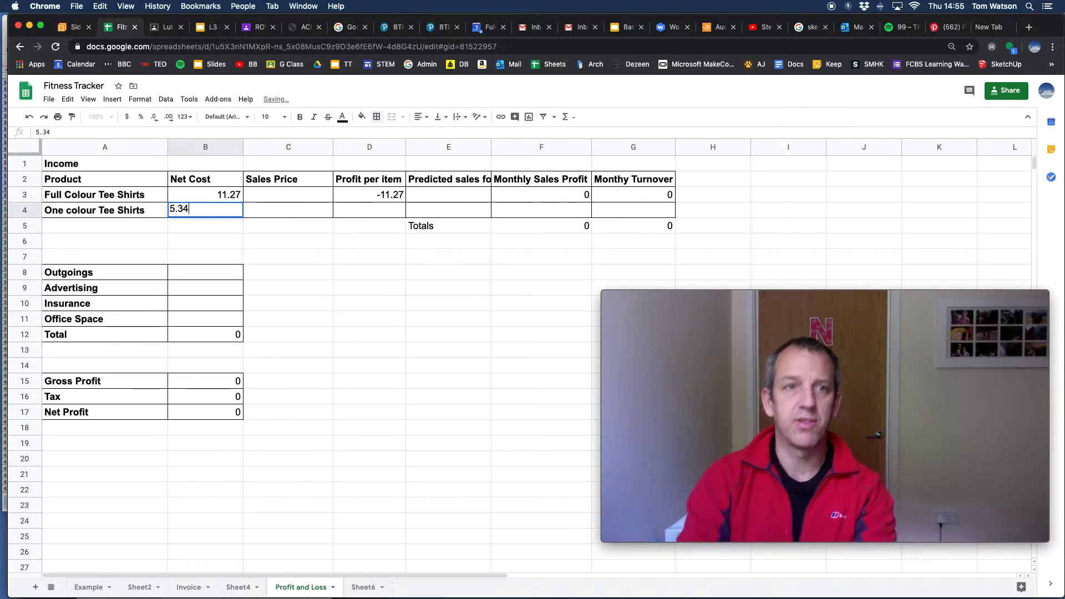
pyautogui.click(275, 206)
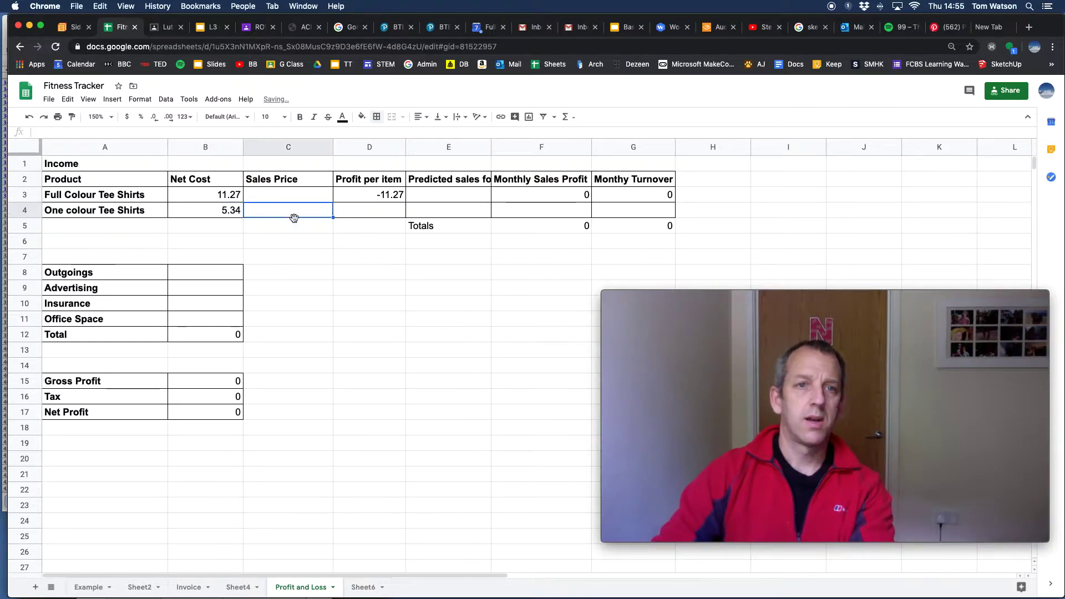
# Enter the sales prices: 19.99 for Full Colour Tee Shirts in C3 and 14.99 for One colour Tee Shirts in C4.
pyautogui.click(299, 198)
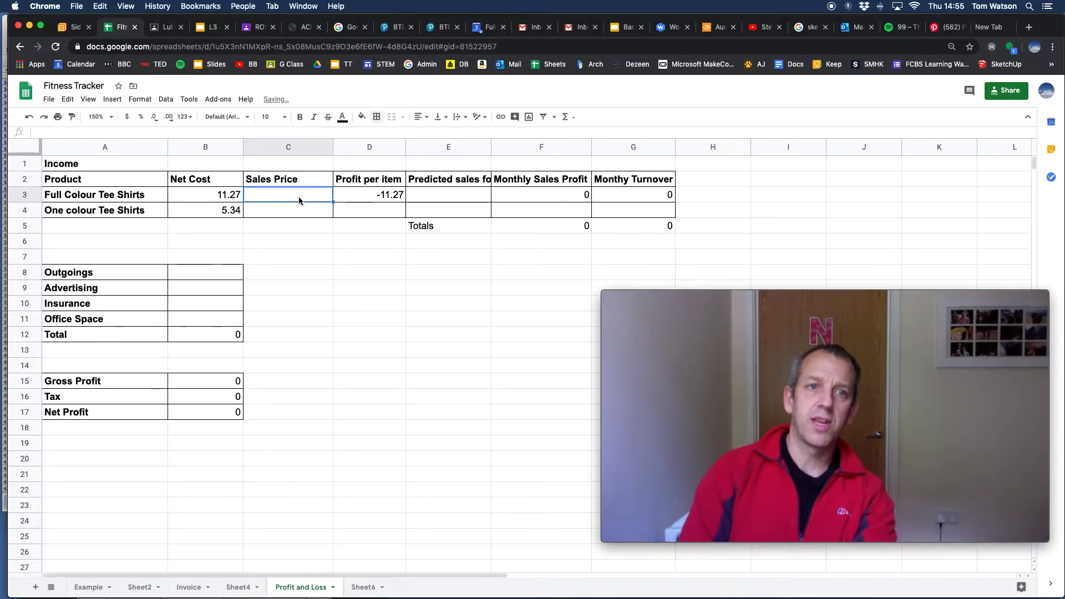
pyautogui.write('19.99')
pyautogui.press('Return')
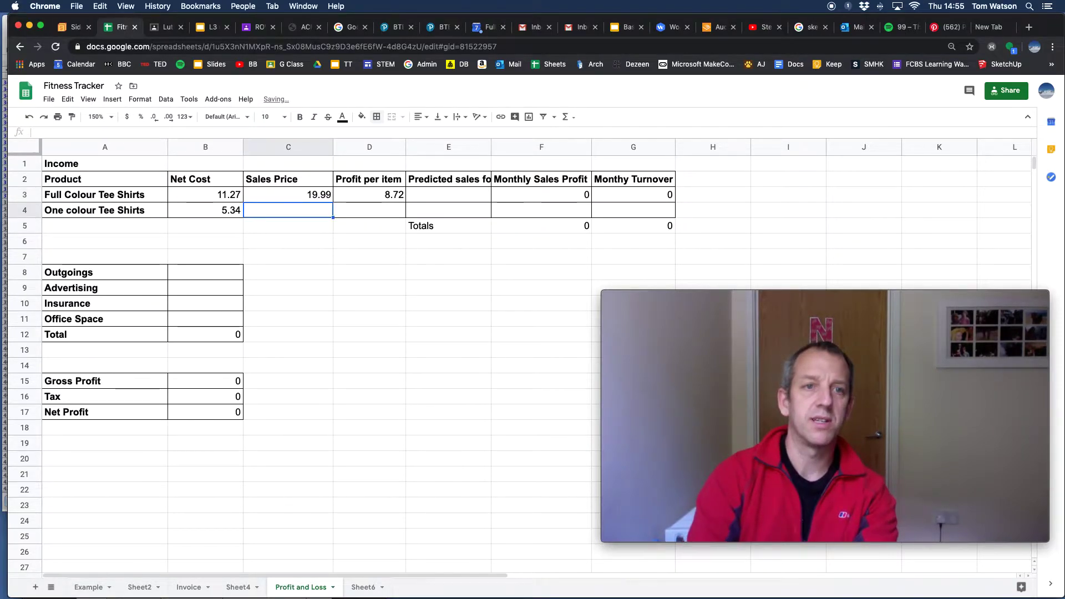
pyautogui.write('14.99')
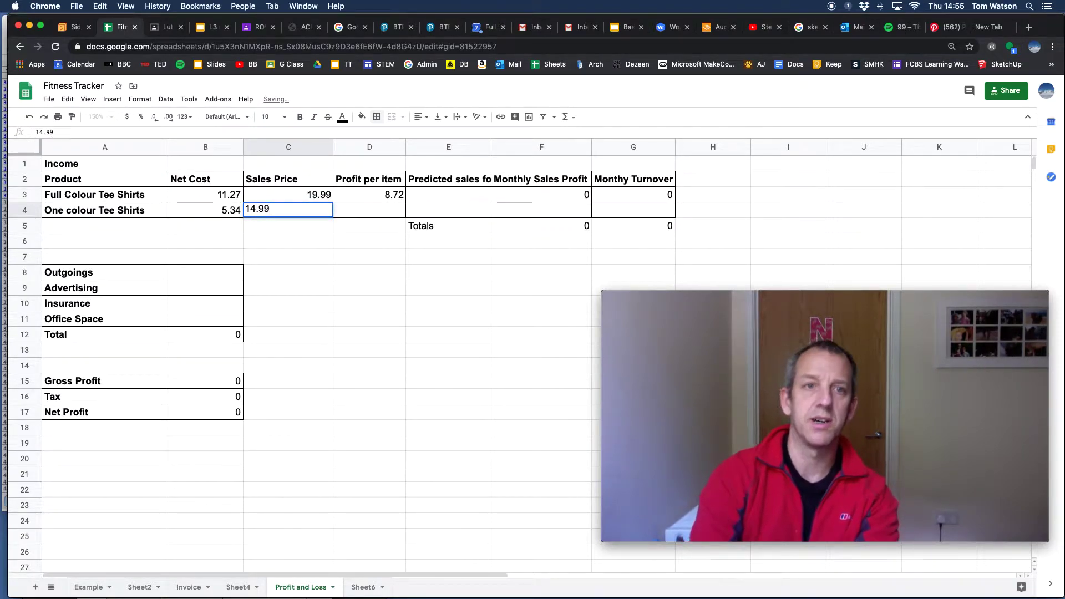
pyautogui.press('Return')
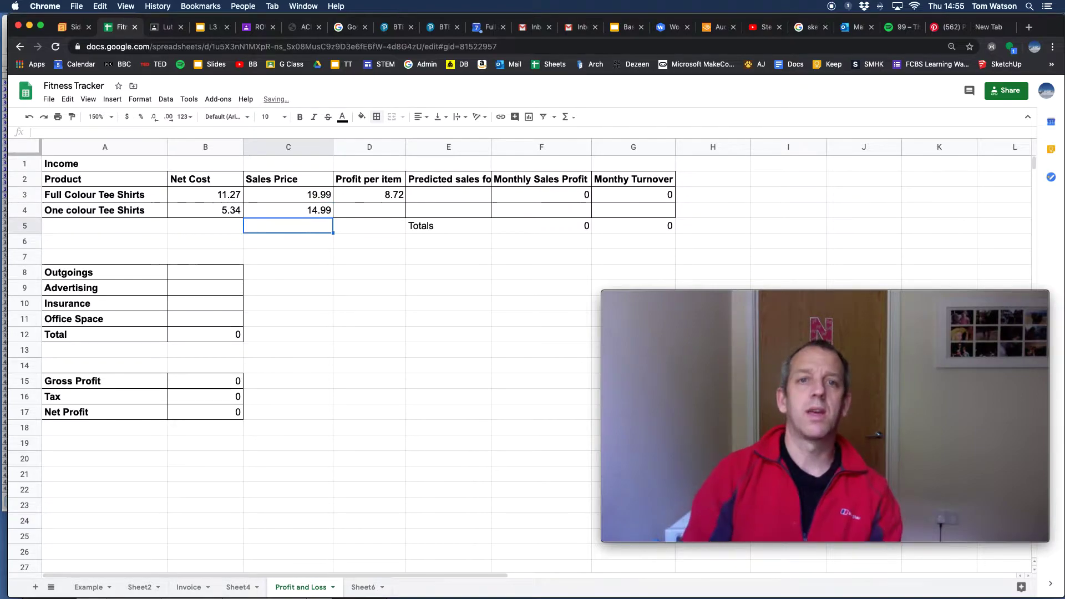
# Add the SUM function to the Profit per item formula in D3, making it =SUM(C3-B3).
pyautogui.click(364, 198)
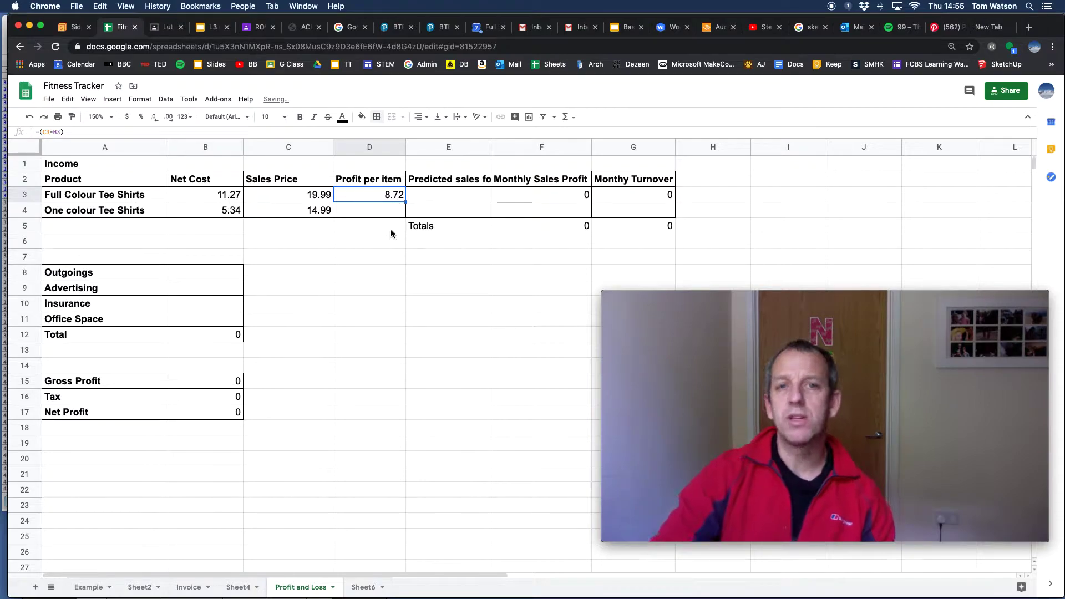
pyautogui.click(96, 133)
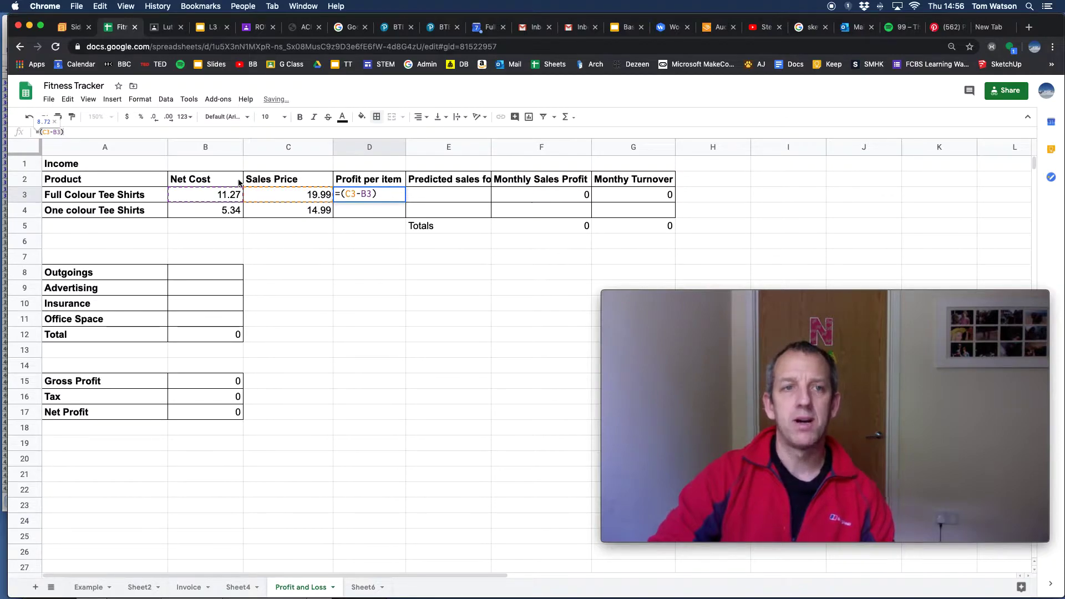
pyautogui.click(340, 194)
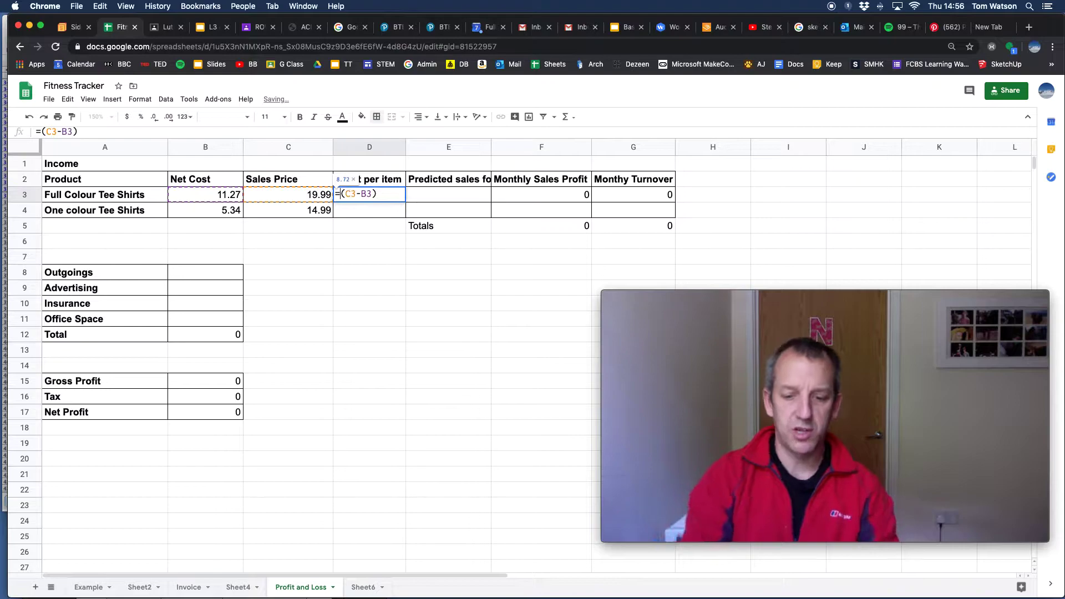
pyautogui.write('sum')
pyautogui.press('Tab')
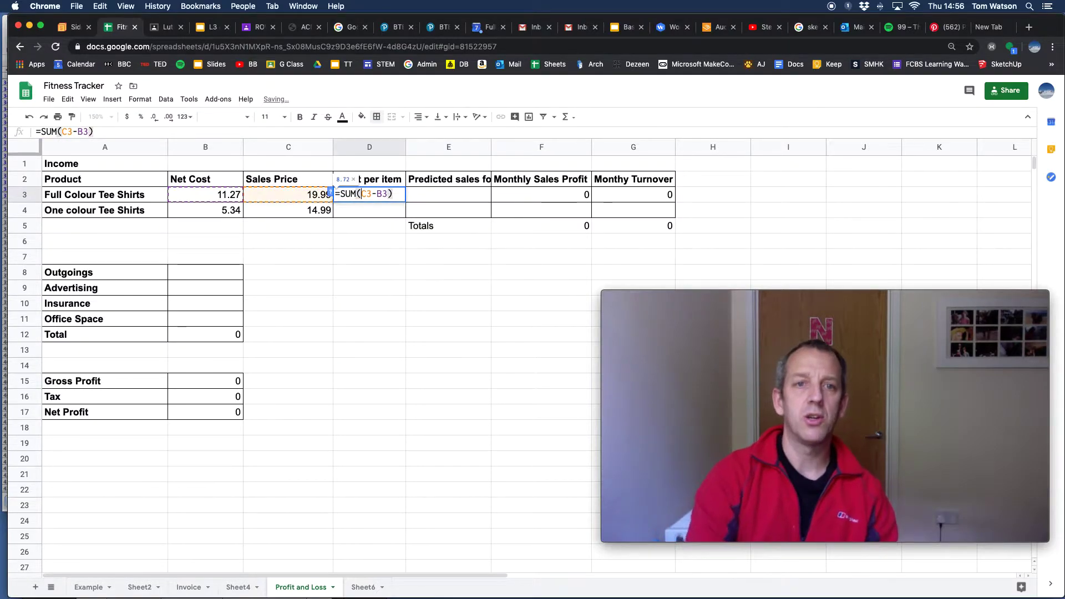
pyautogui.press('Return')
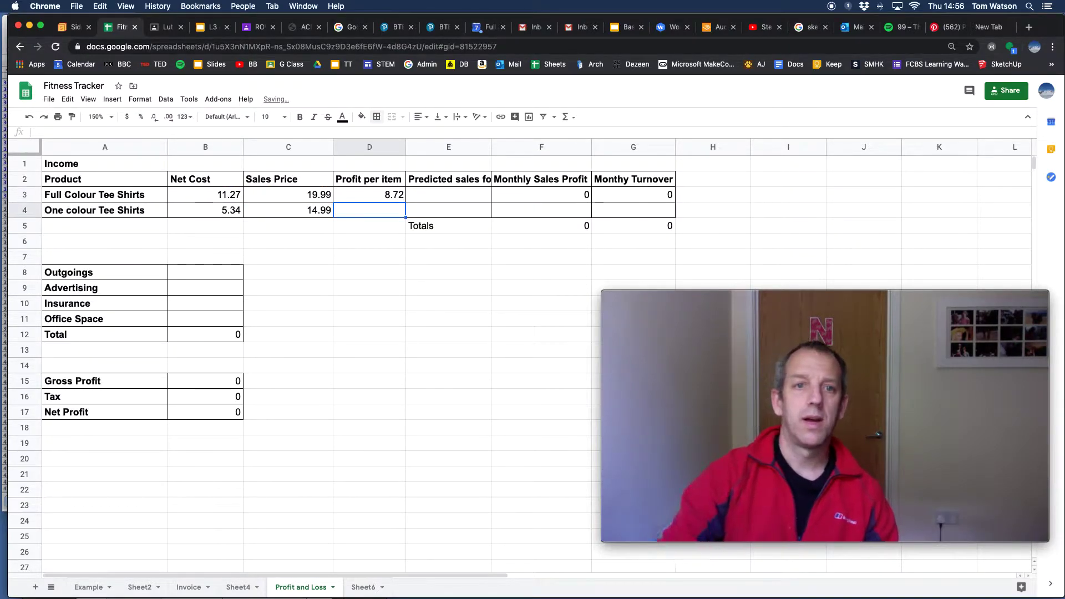
# Copy the Profit per item formula from D3 down to D4 and check the copied formula against the sales price.
pyautogui.click(362, 195)
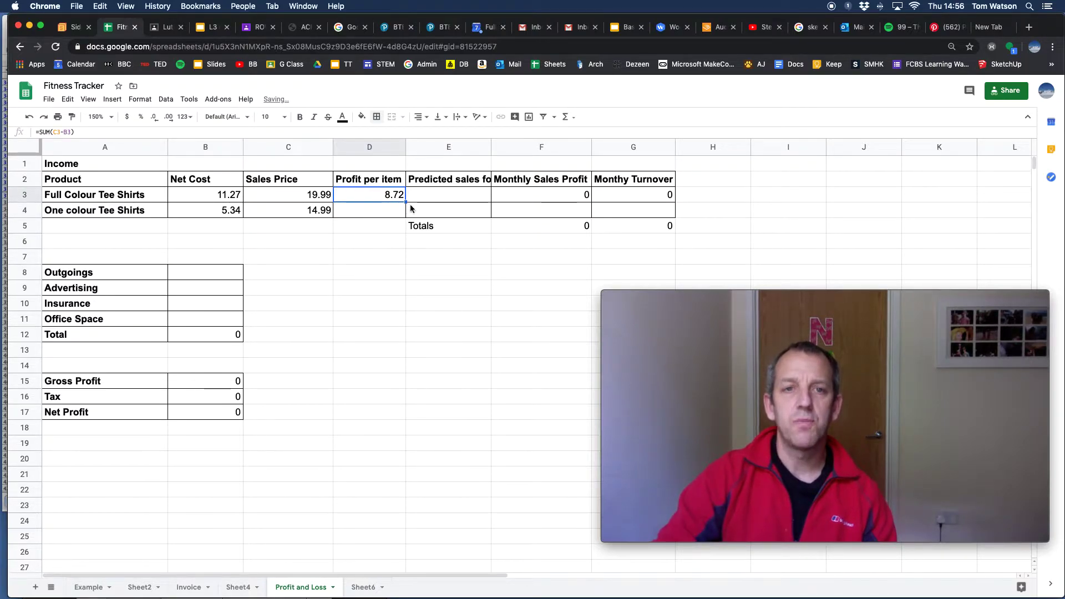
pyautogui.moveTo(406, 203); pyautogui.dragTo(404, 221)
pyautogui.click(370, 211)
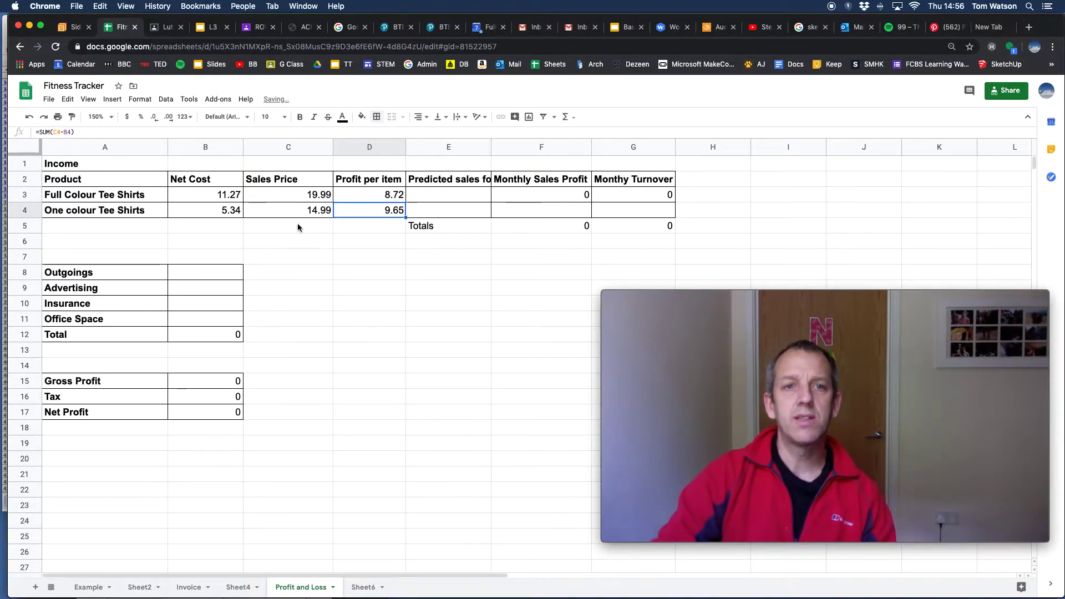
pyautogui.click(316, 215)
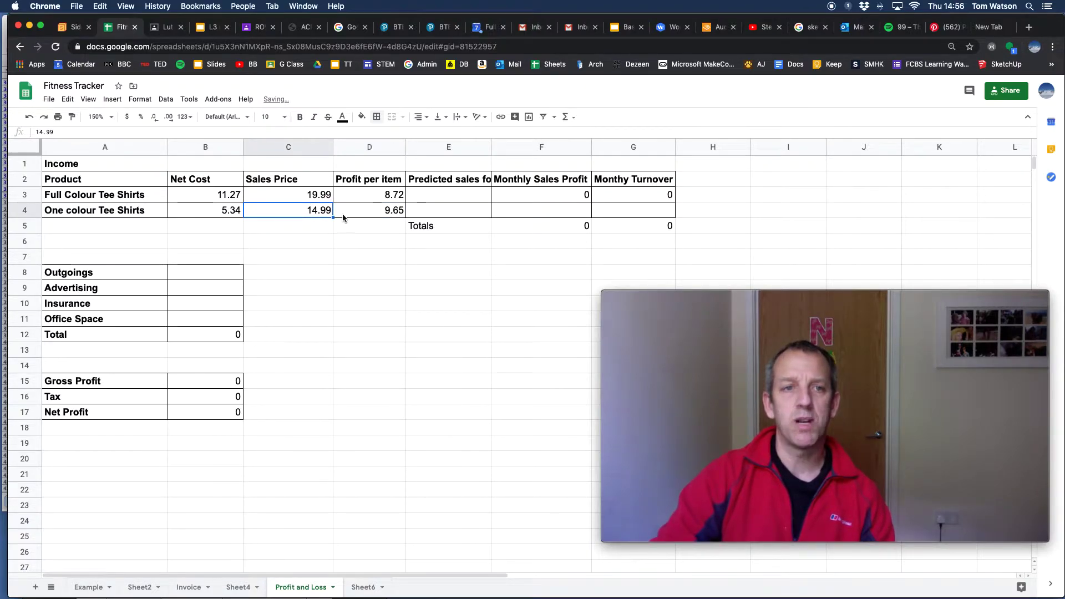
# Widen column E to fit its Predicted sales for the month heading.
pyautogui.click(455, 195)
pyautogui.moveTo(492, 149); pyautogui.dragTo(500, 151)
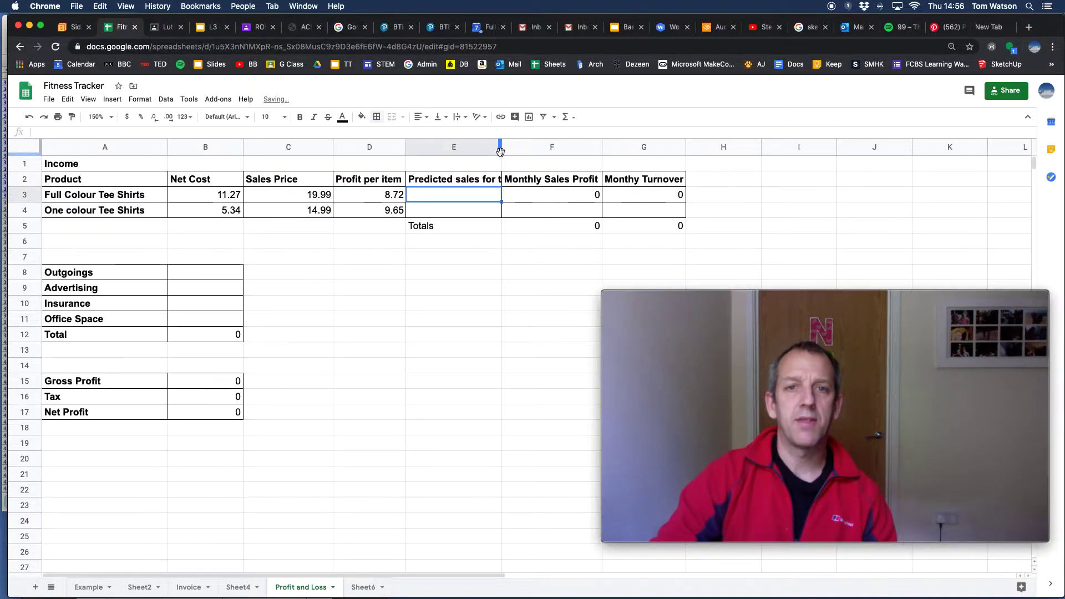
pyautogui.doubleClick(499, 150)
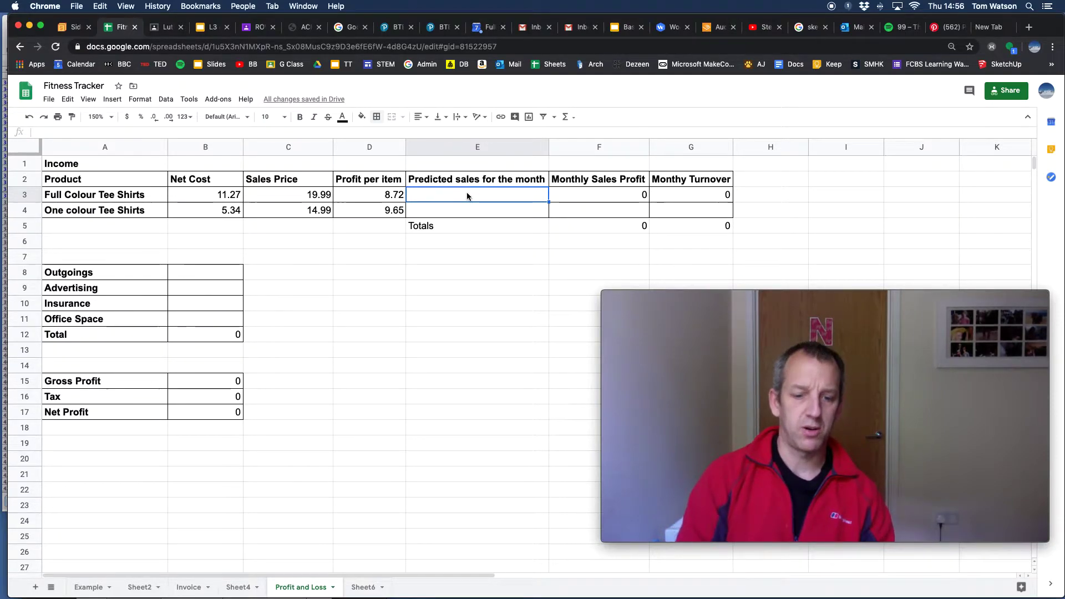
# Enter the predicted monthly sales: 100 for Full Colour Tee Shirts in E3 and 200 for One colour Tee Shirts in E4.
pyautogui.write('100')
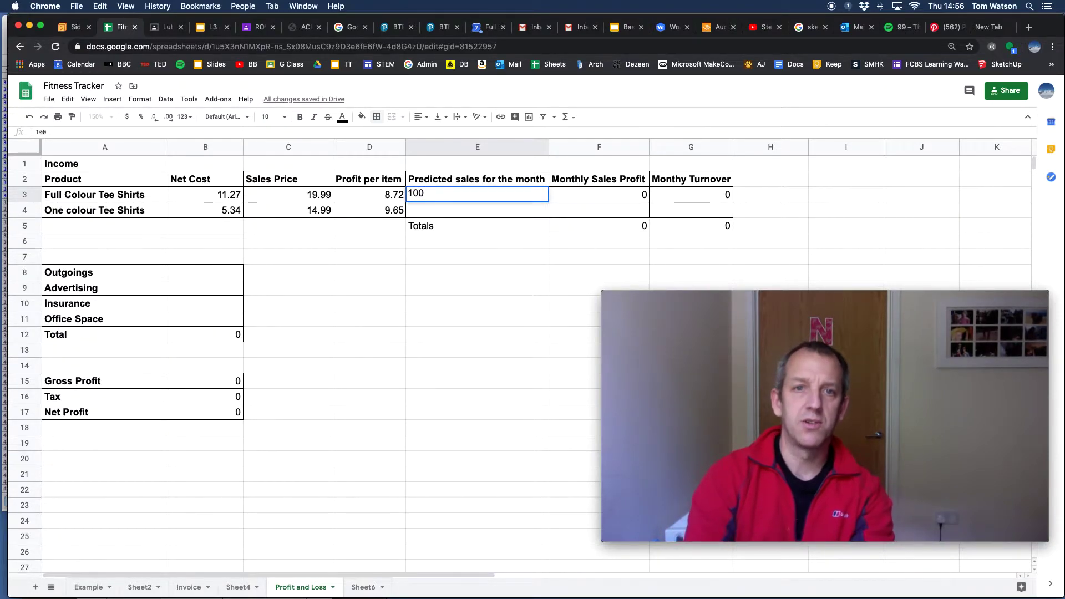
pyautogui.press('Return')
pyautogui.write('200')
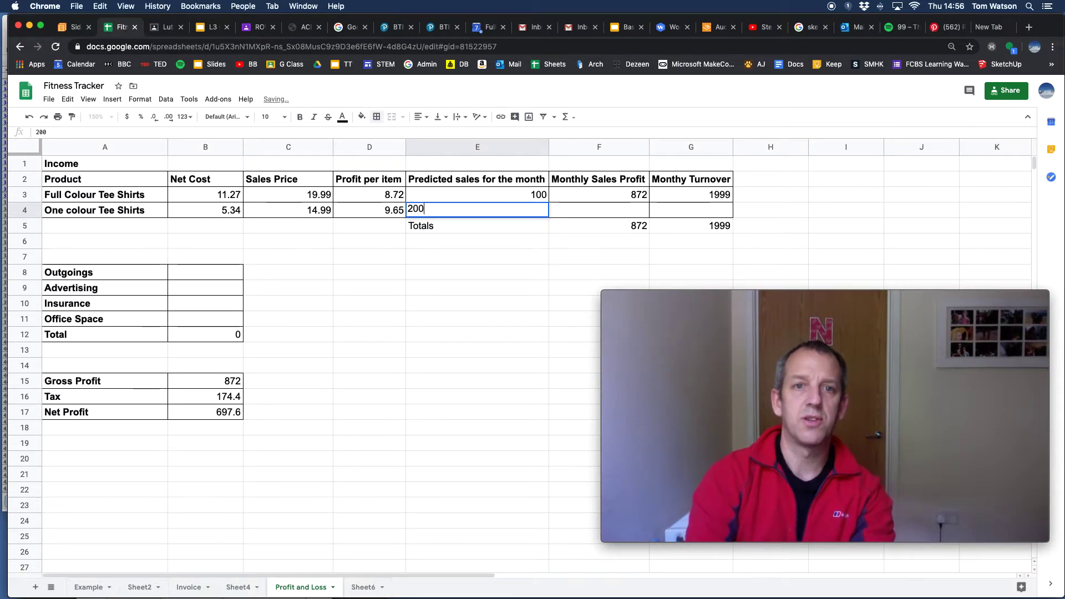
pyautogui.press('Return')
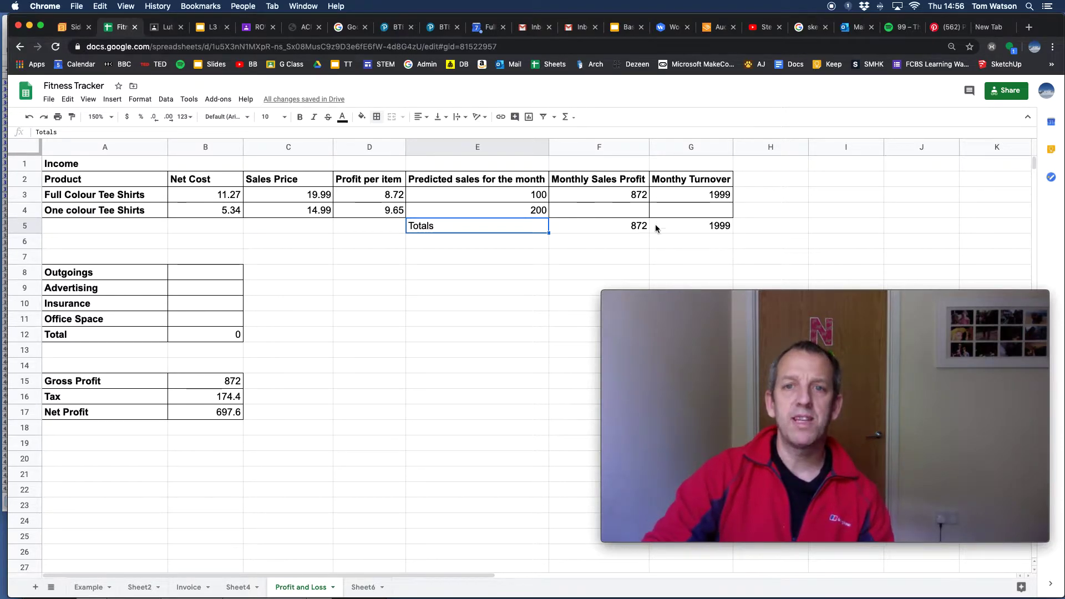
# Review the Monthly Sales Profit formula in F3 and copy it down to F4 for One colour Tee Shirts.
pyautogui.click(633, 197)
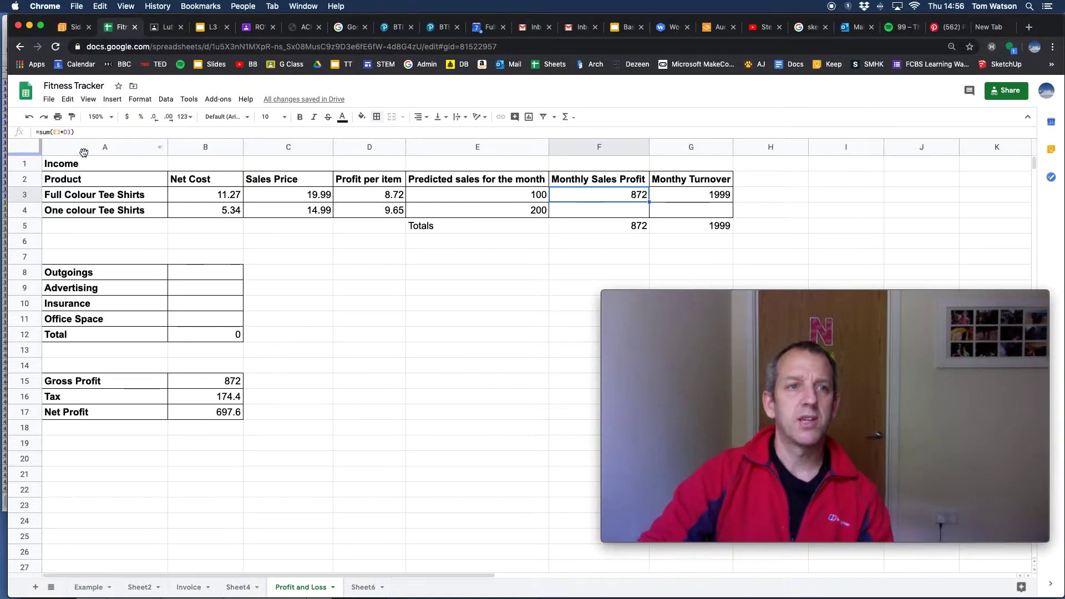
pyautogui.doubleClick(625, 195)
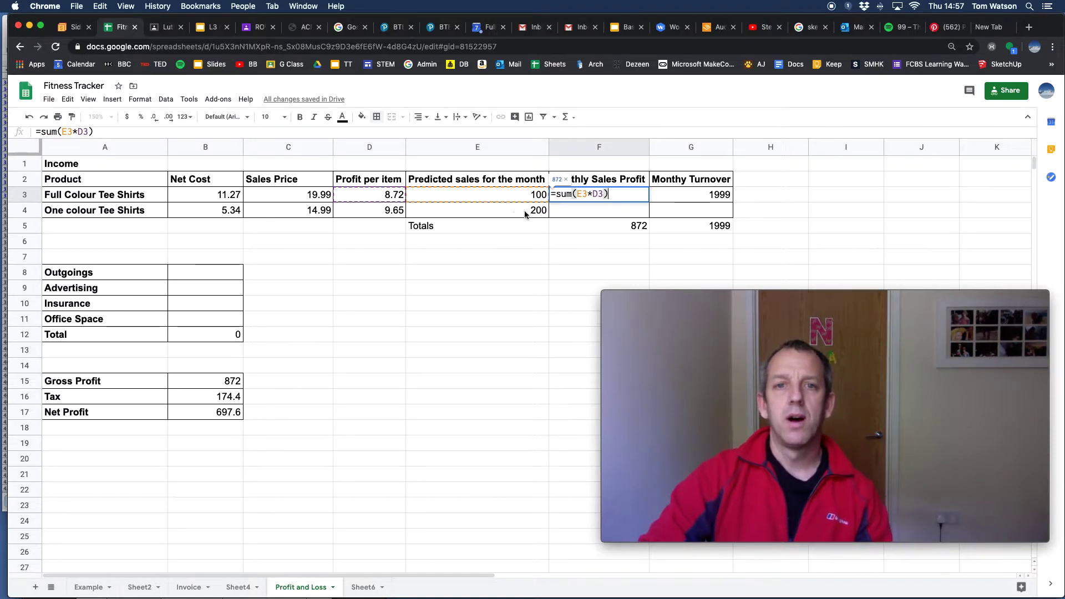
pyautogui.press('Return')
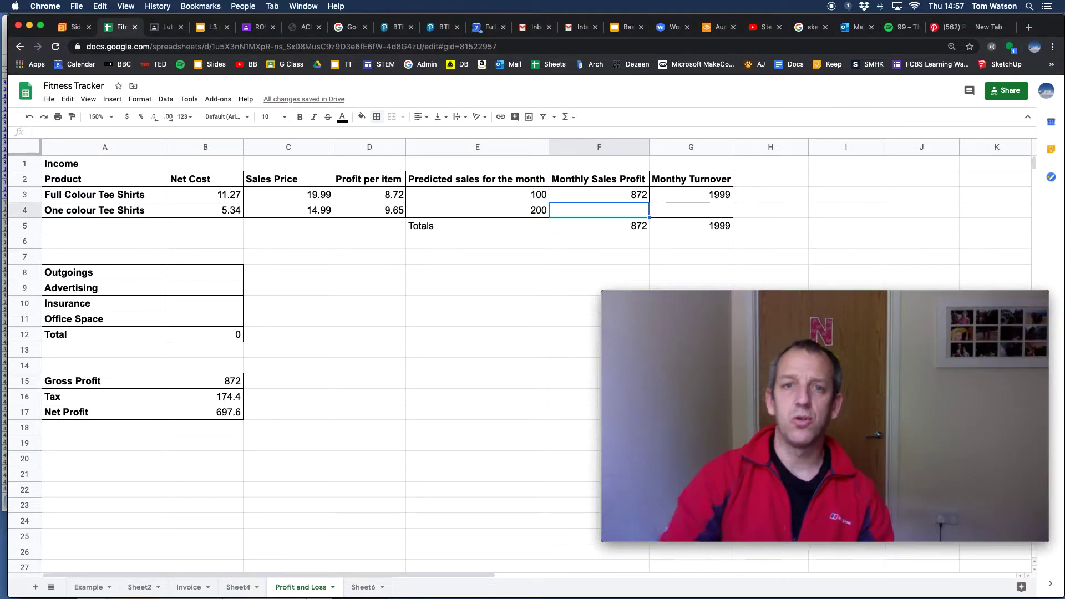
pyautogui.click(624, 197)
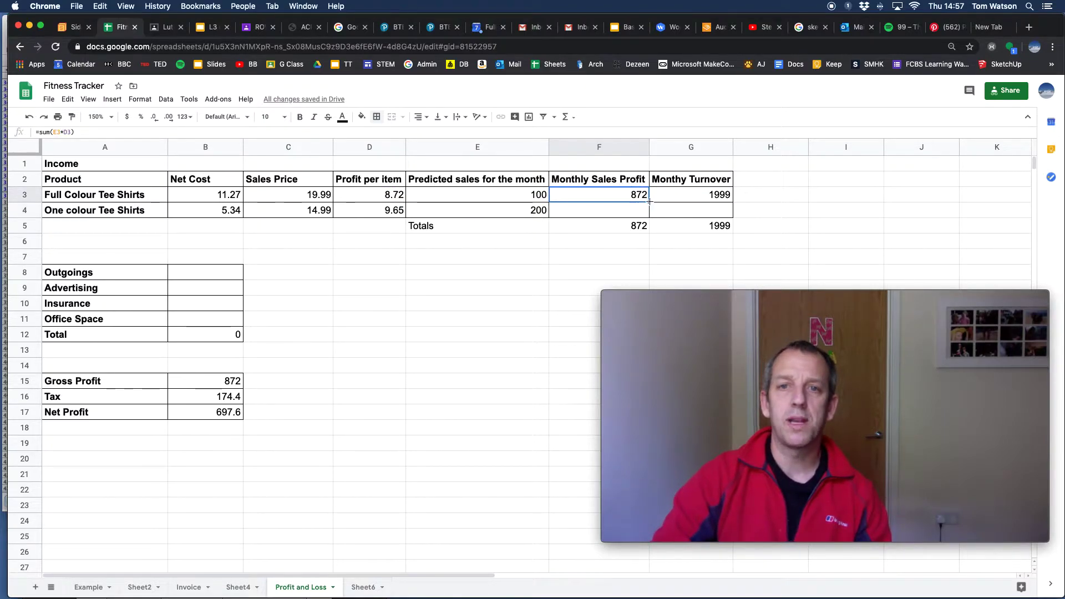
pyautogui.moveTo(649, 202); pyautogui.dragTo(648, 213)
# Apply all borders to the Totals row cells E5:G5.
pyautogui.moveTo(466, 225); pyautogui.dragTo(663, 228)
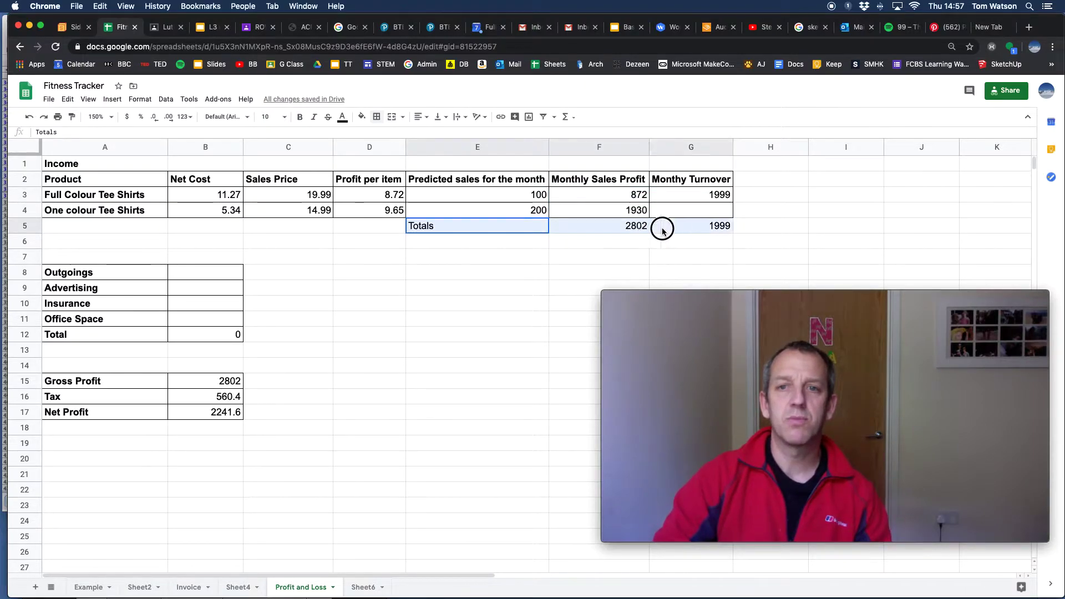
pyautogui.click(377, 117)
pyautogui.click(382, 137)
pyautogui.click(447, 239)
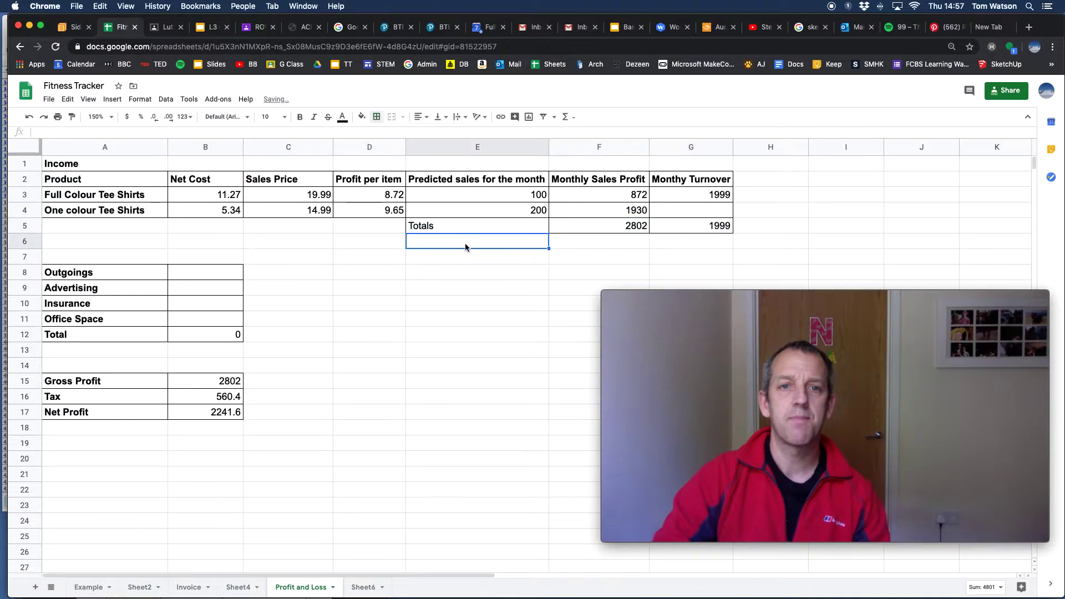
# Check the Totals row formulas and copy the Monthy Turnover formula from G3 down to G4.
pyautogui.click(435, 230)
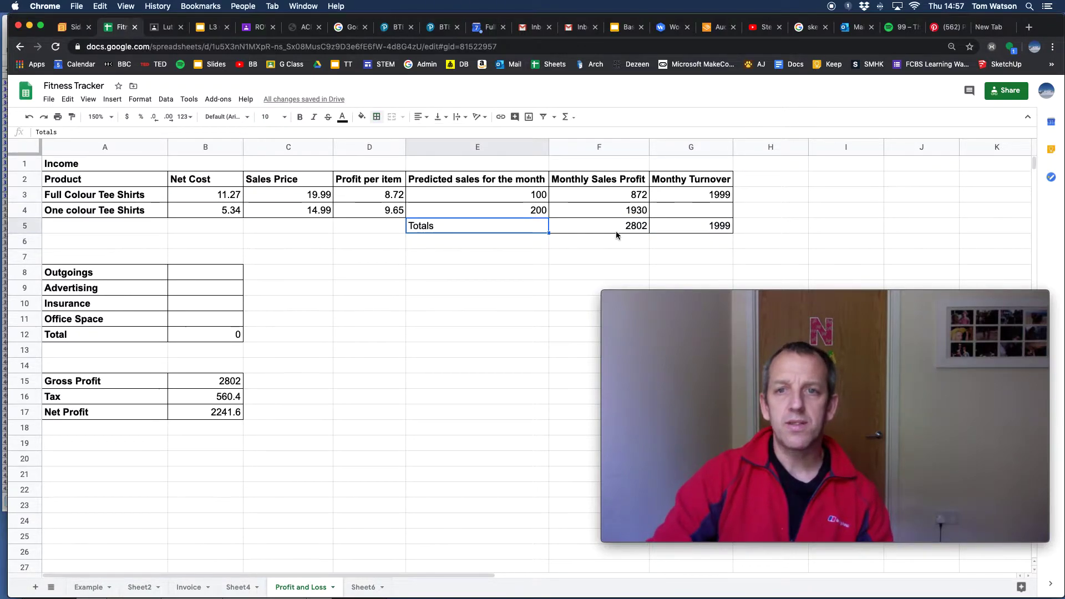
pyautogui.click(640, 231)
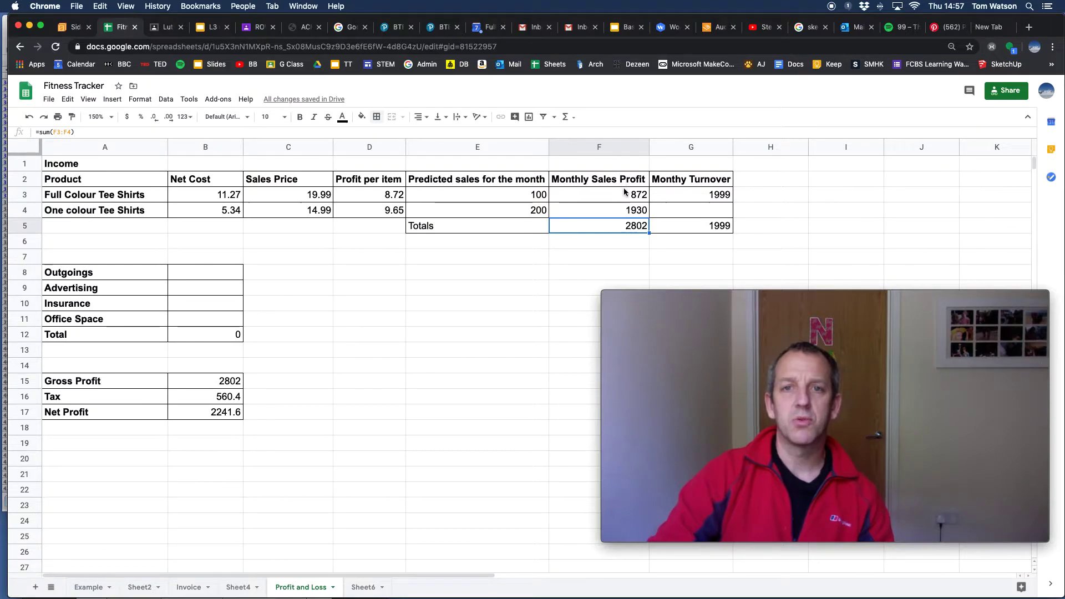
pyautogui.click(703, 228)
pyautogui.click(717, 196)
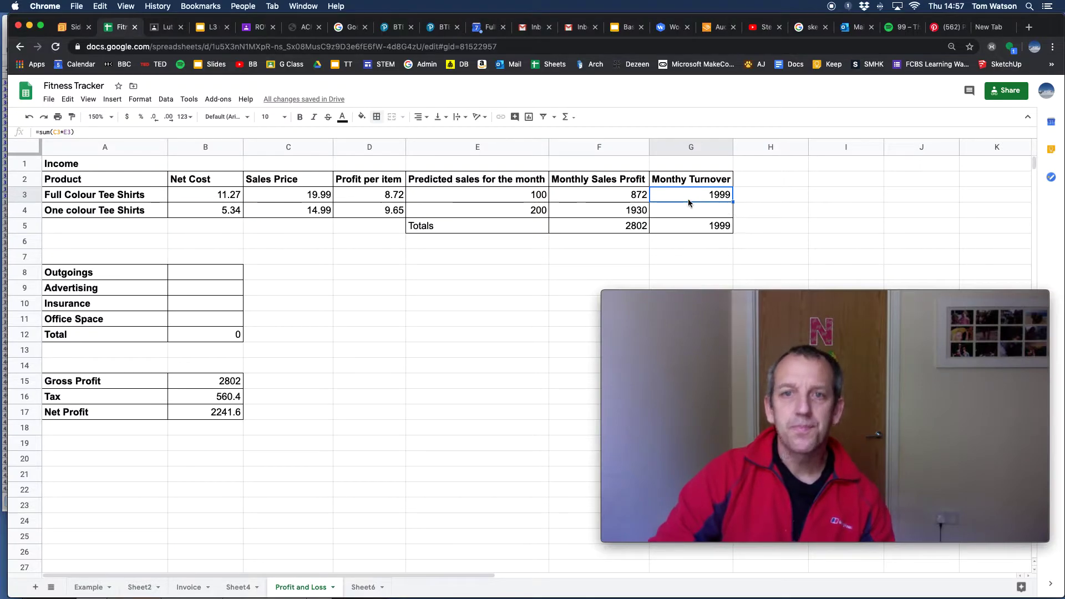
pyautogui.moveTo(733, 201); pyautogui.dragTo(734, 216)
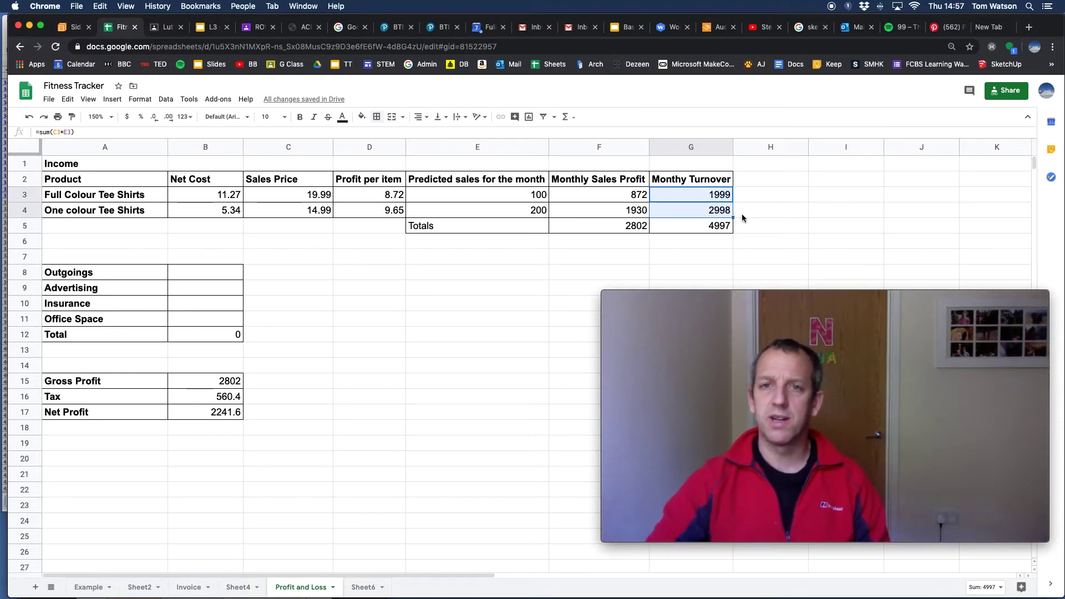
# Examine the formulas behind the Monthy Turnover figures, the Monthly Sales Profit total in F5 and Gross Profit in B15.
pyautogui.click(717, 230)
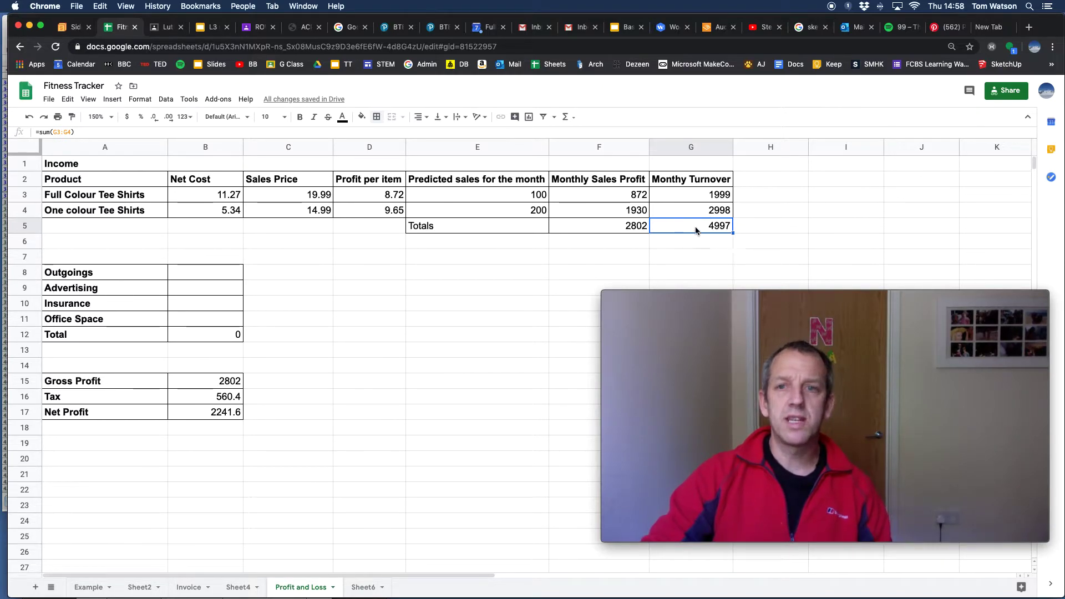
pyautogui.click(707, 212)
pyautogui.click(711, 198)
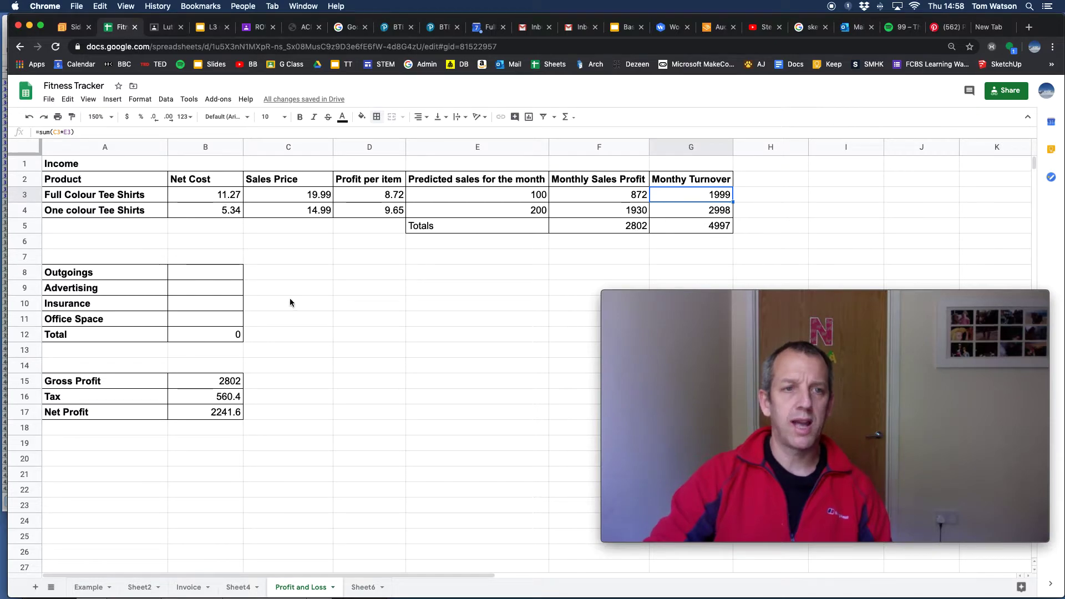
pyautogui.click(638, 232)
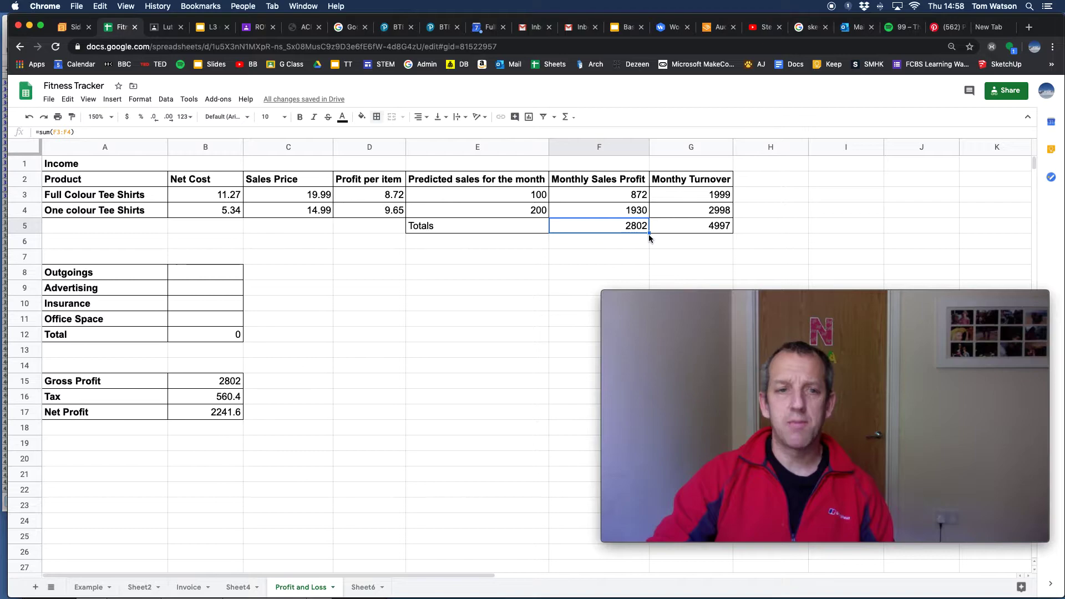
pyautogui.click(235, 383)
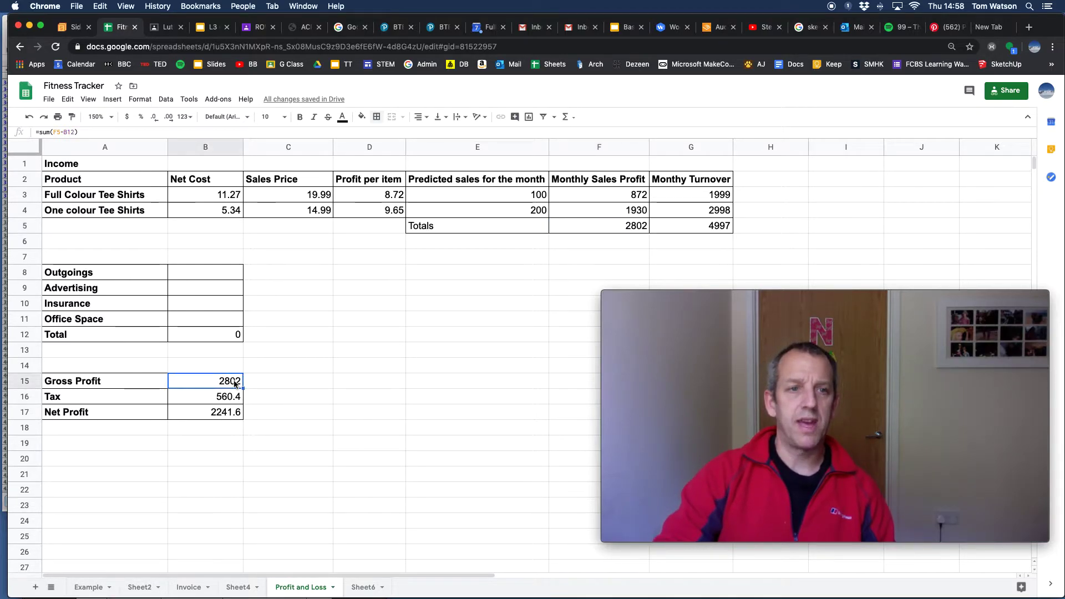
# Enter 200 as the Advertising cost in B9 of the outgoings table.
pyautogui.click(191, 275)
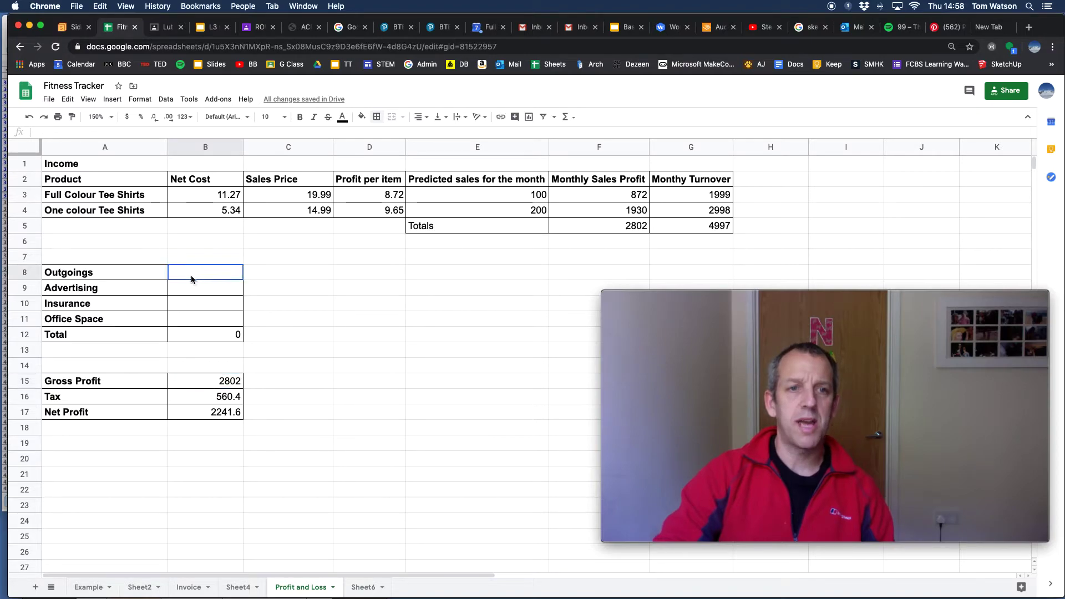
pyautogui.click(198, 291)
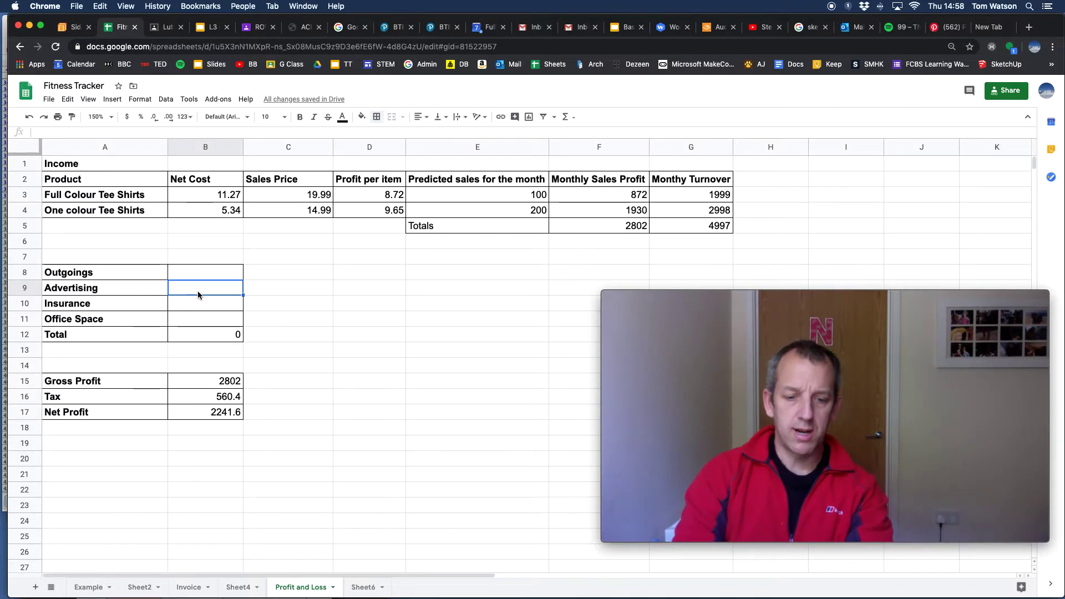
pyautogui.write('200')
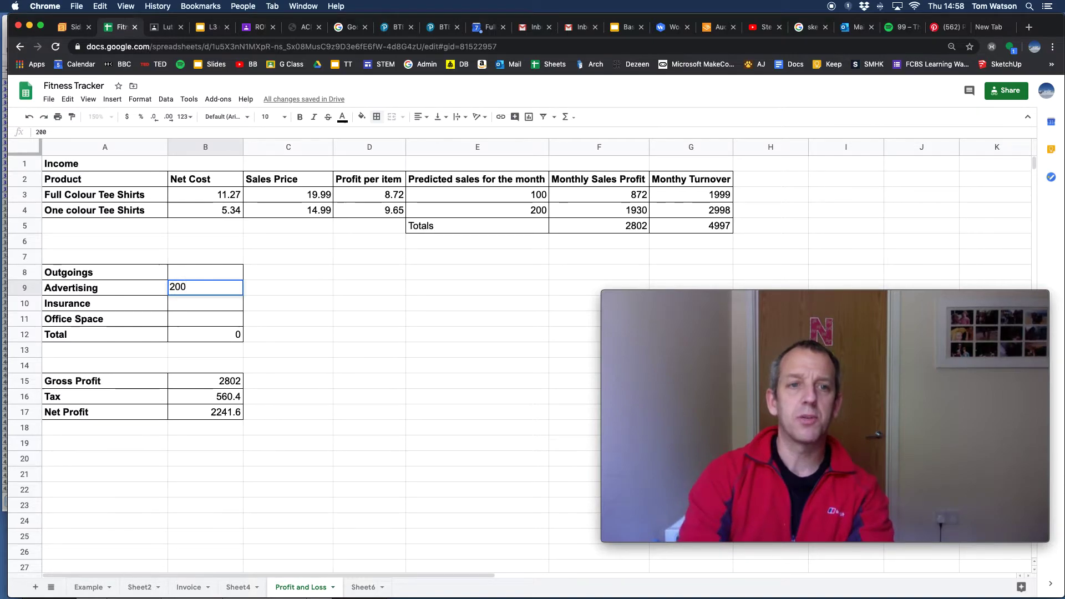
pyautogui.press('Return')
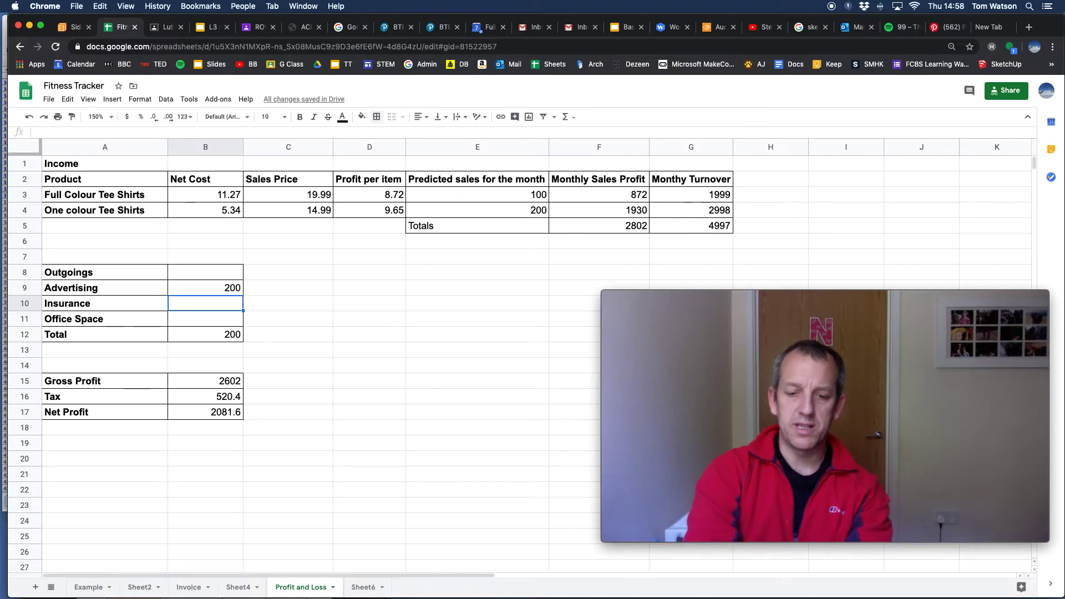
# Enter 75 as the Insurance cost in B10 and 2000 as the Office Space cost in B11.
pyautogui.write('75')
pyautogui.press('Return')
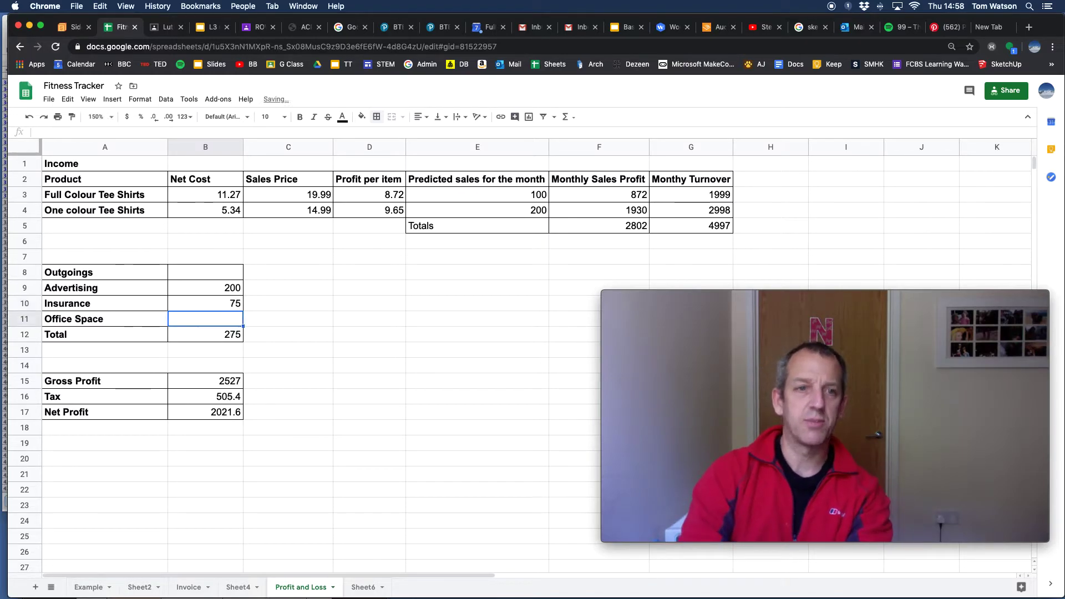
pyautogui.write('2000')
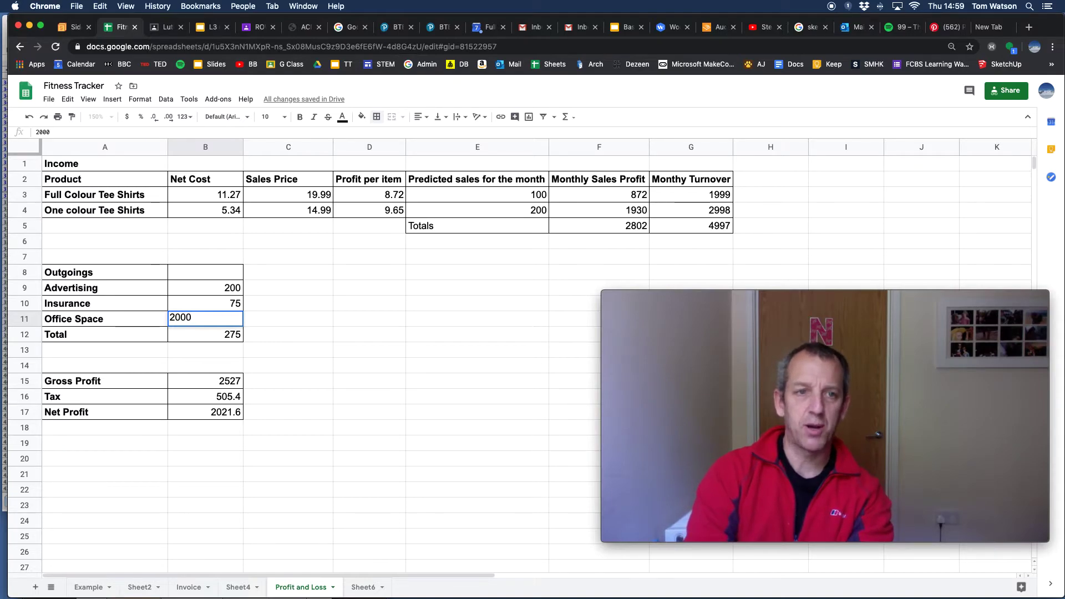
pyautogui.press('Return')
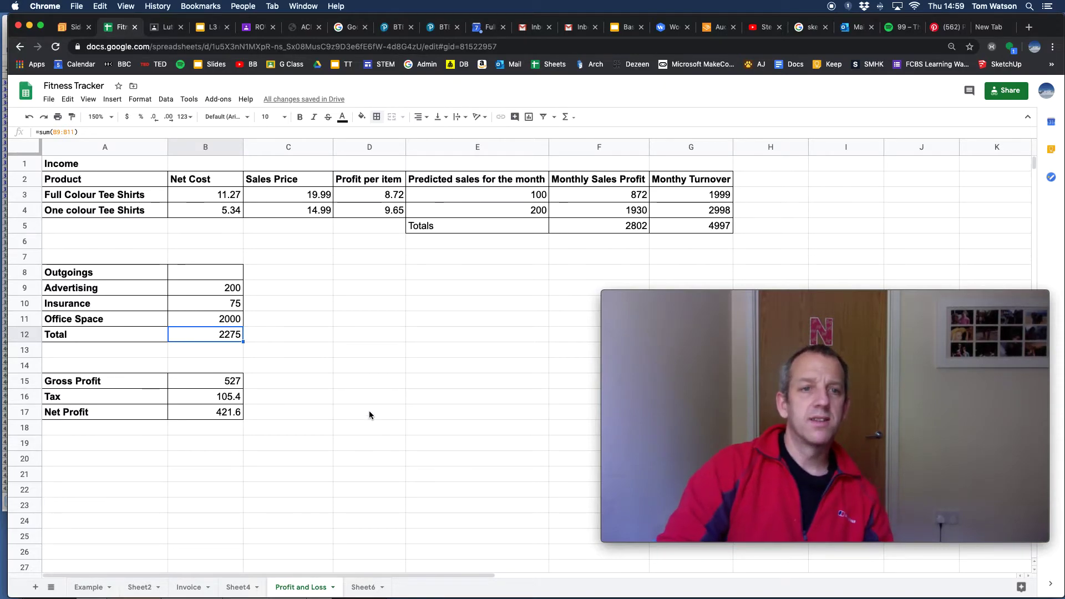
# Examine the Gross Profit formula in B15 and the cells it refers to.
pyautogui.doubleClick(199, 383)
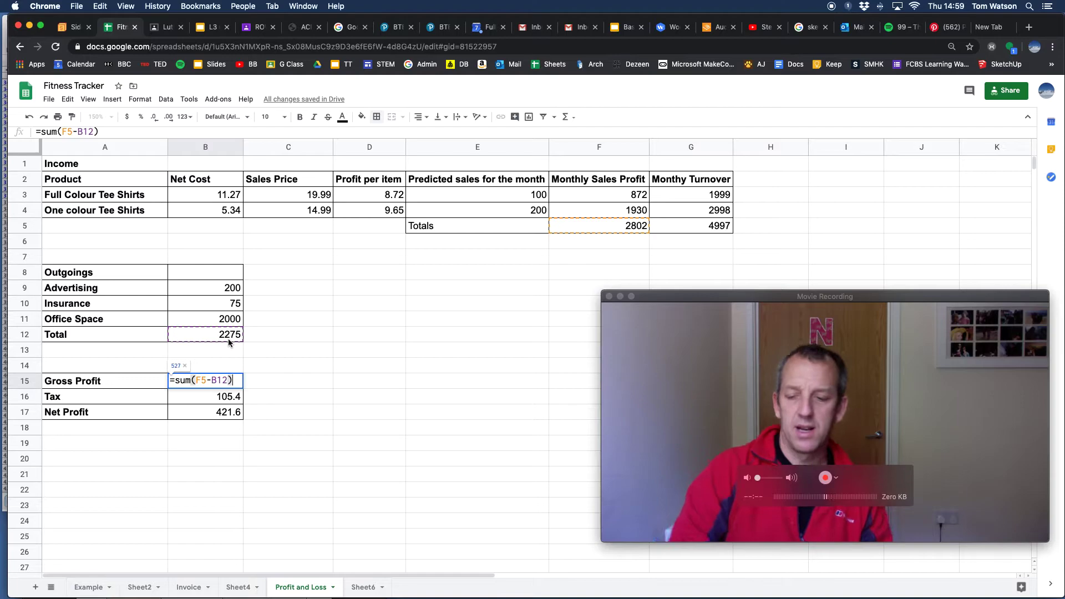
pyautogui.press('Return')
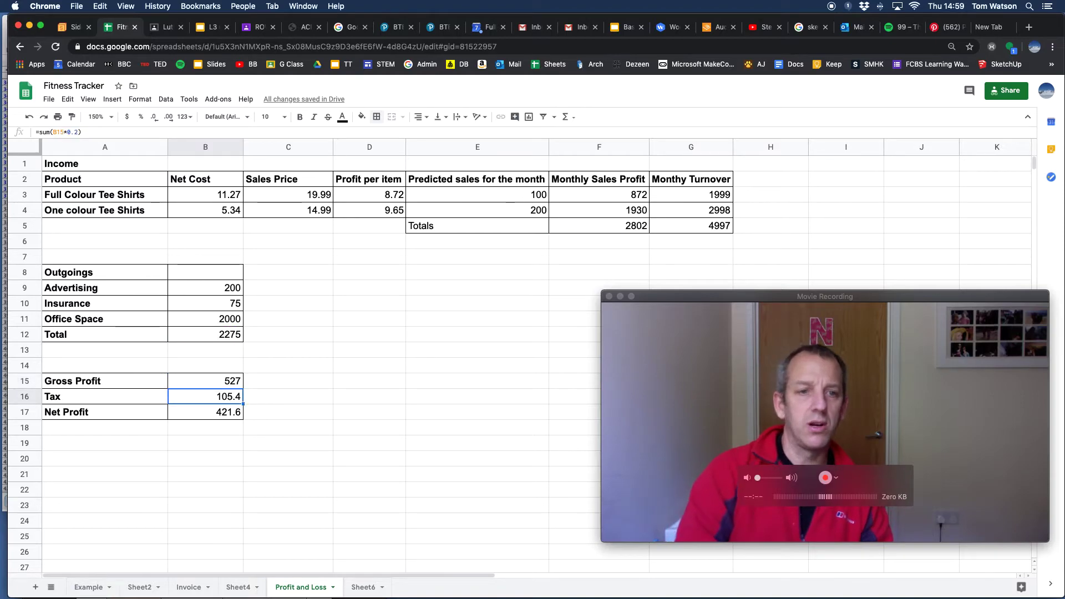
pyautogui.doubleClick(211, 385)
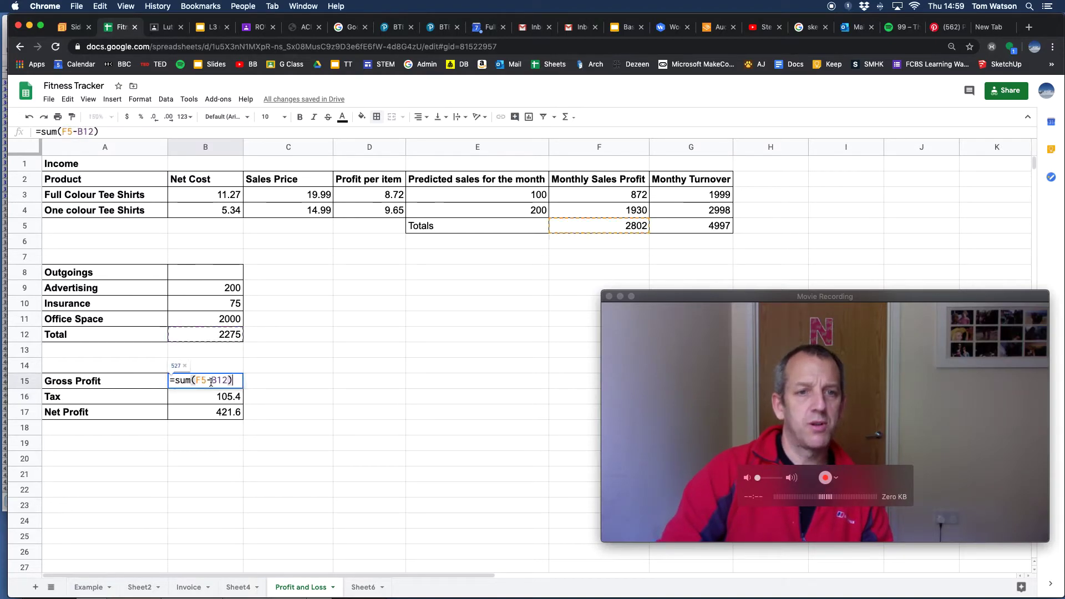
pyautogui.press('Return')
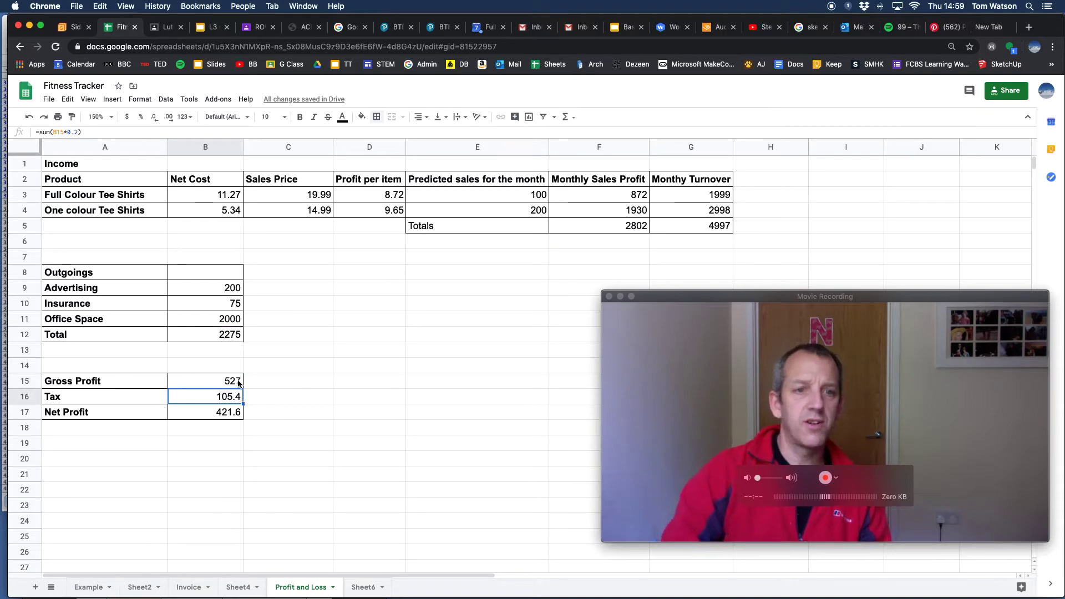
# Set the predicted monthly sales of One colour Tee Shirts in E4 to 100.
pyautogui.click(208, 320)
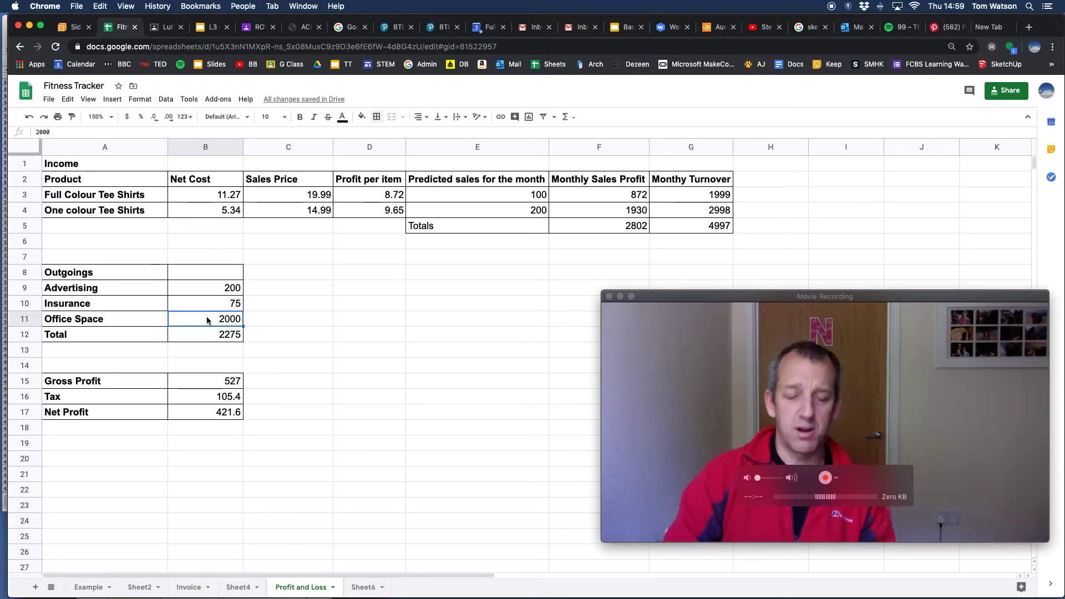
pyautogui.click(534, 213)
pyautogui.write('100')
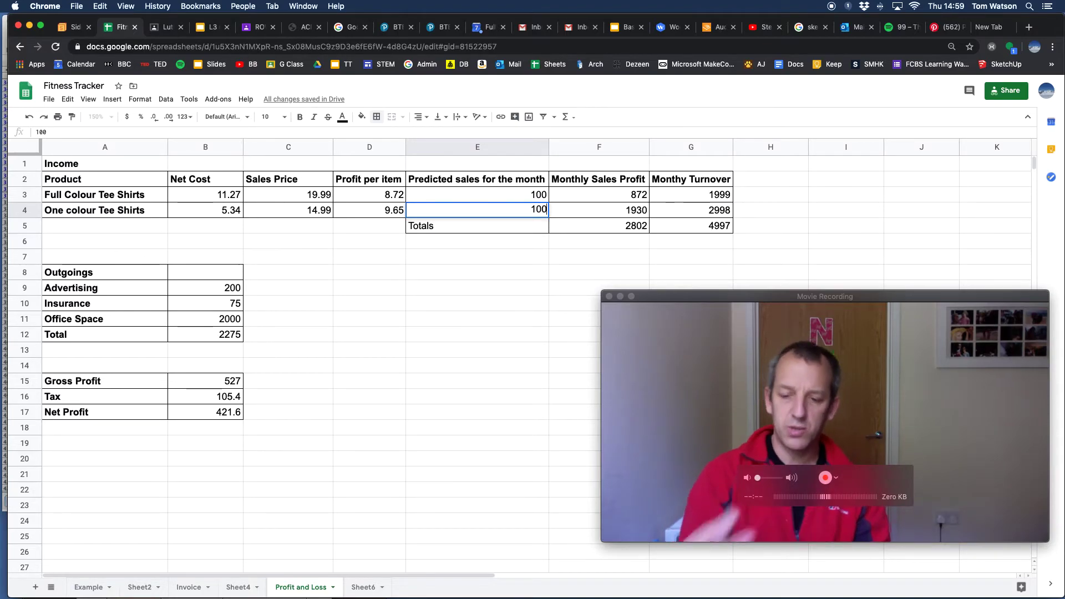
pyautogui.press('Return')
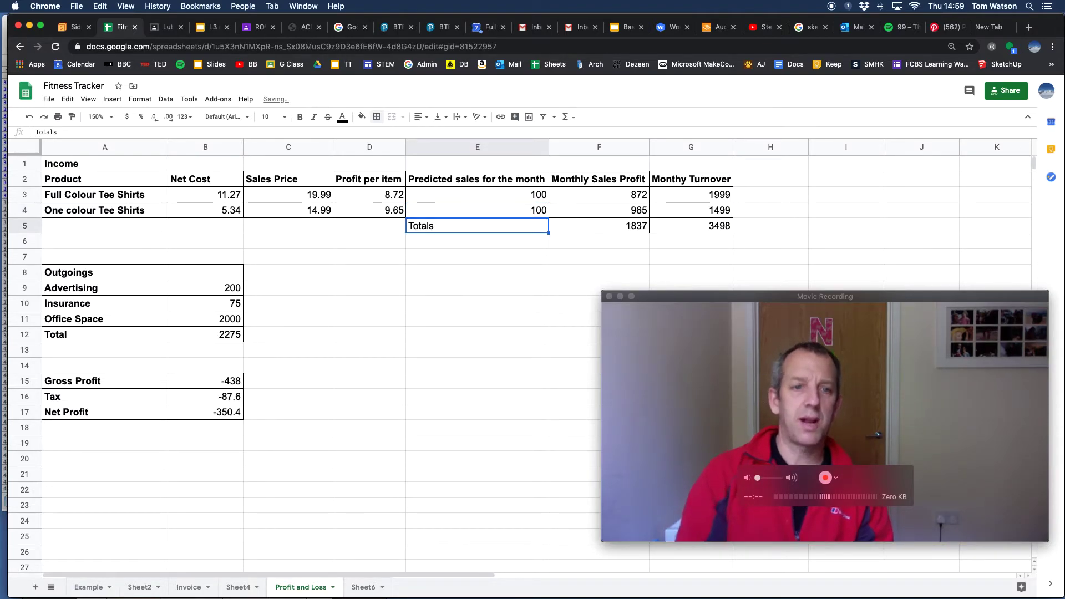
# Review the Gross Profit, Tax and Net Profit cells B15:B17 against the predicted sales in E3:E4.
pyautogui.click(231, 387)
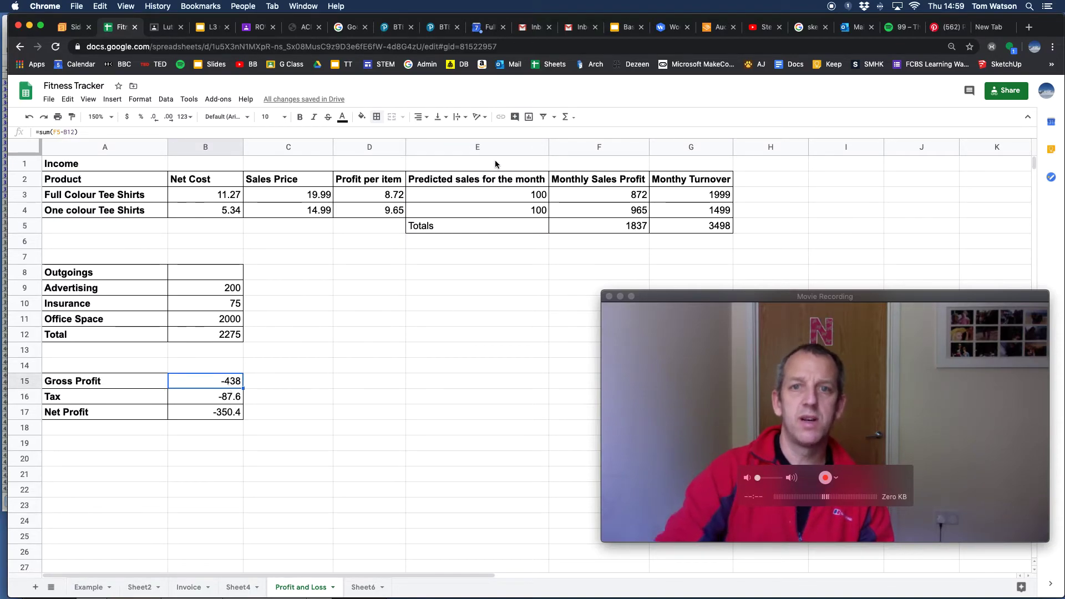
pyautogui.moveTo(533, 195); pyautogui.dragTo(533, 211)
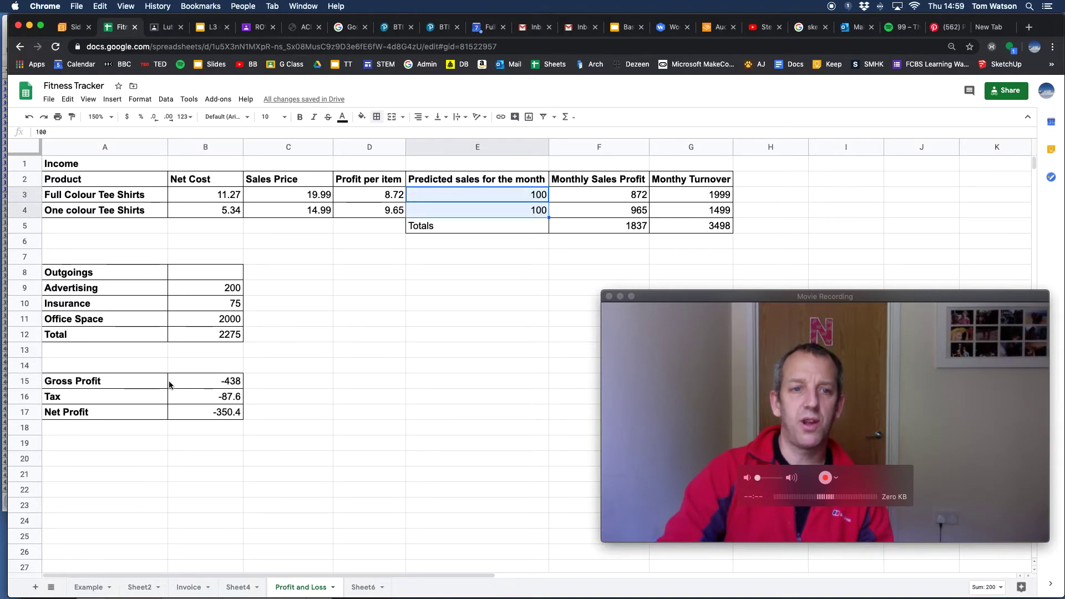
pyautogui.click(209, 382)
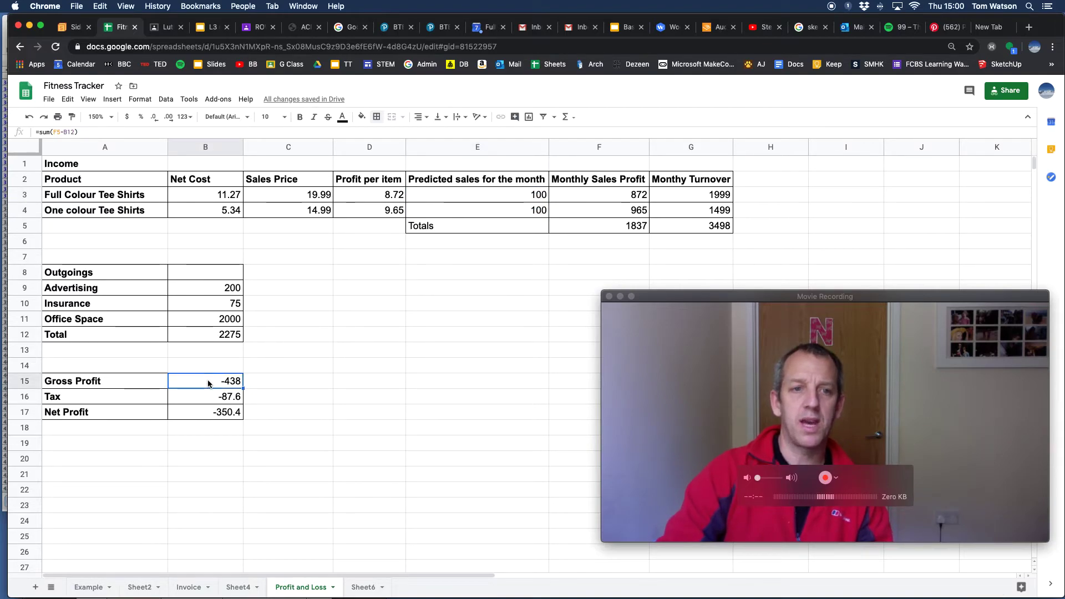
pyautogui.click(214, 398)
pyautogui.click(216, 411)
pyautogui.click(226, 396)
pyautogui.click(234, 380)
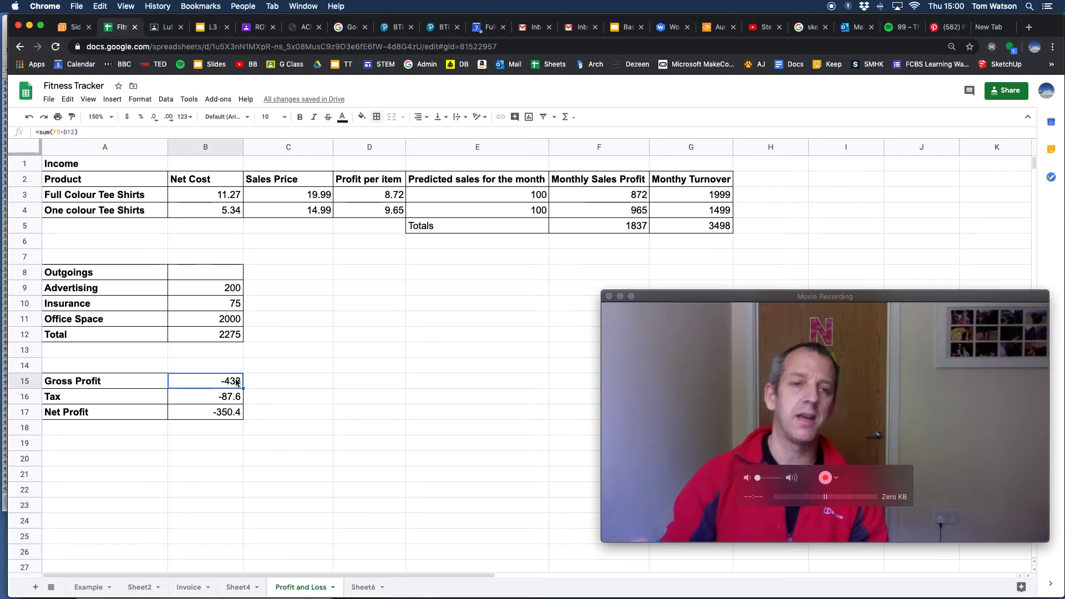
# Set the predicted monthly sales of Full Colour Tee Shirts in E3 to 1000.
pyautogui.click(522, 196)
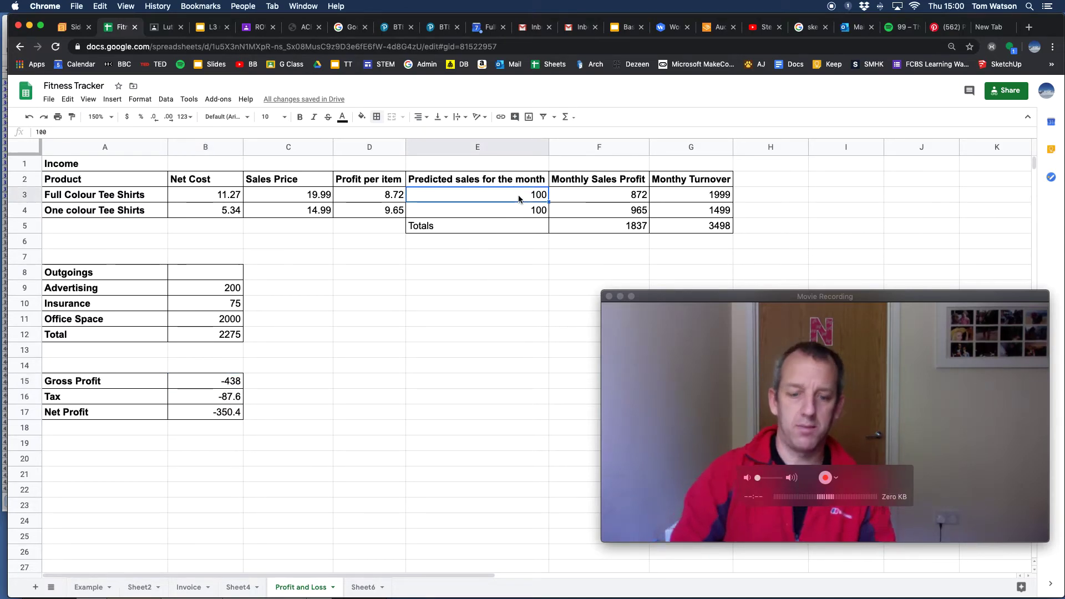
pyautogui.write('1000')
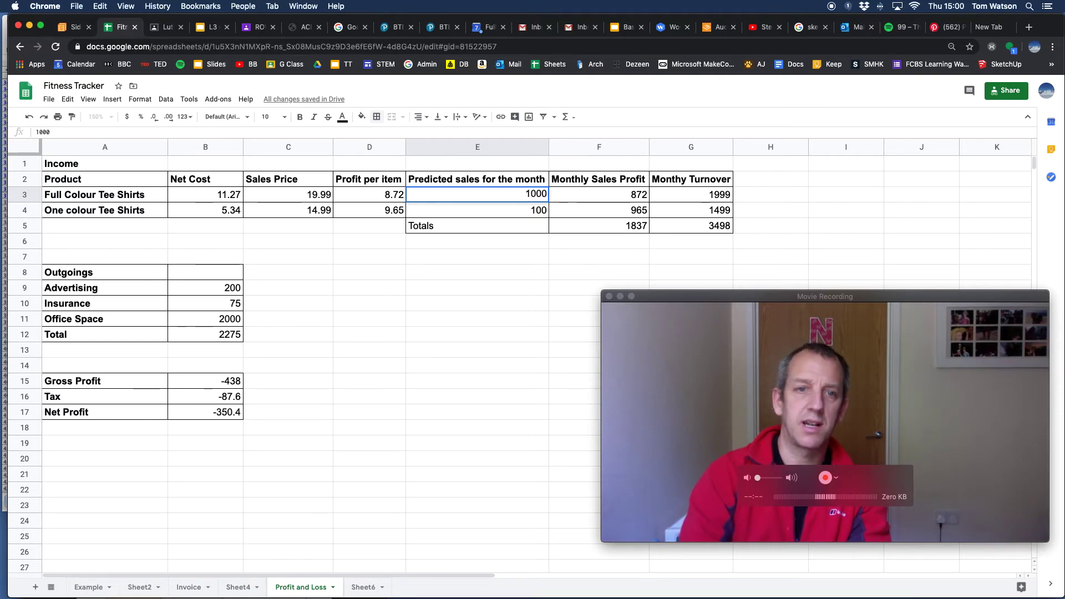
pyautogui.press('Return')
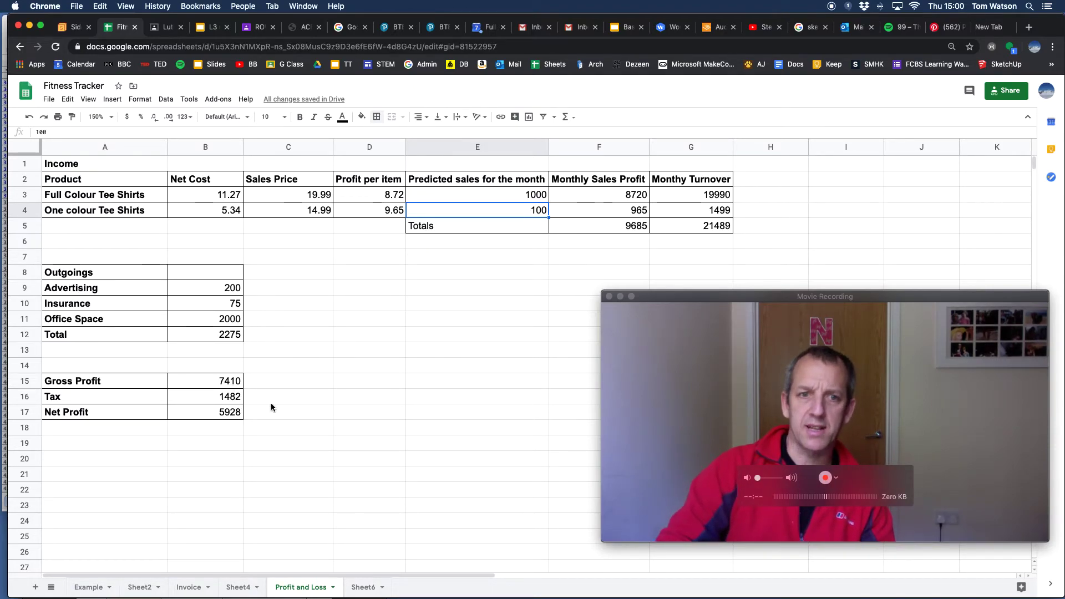
# Examine the formulas behind Tax in B16 and Net Profit in B17.
pyautogui.click(194, 403)
pyautogui.doubleClick(194, 402)
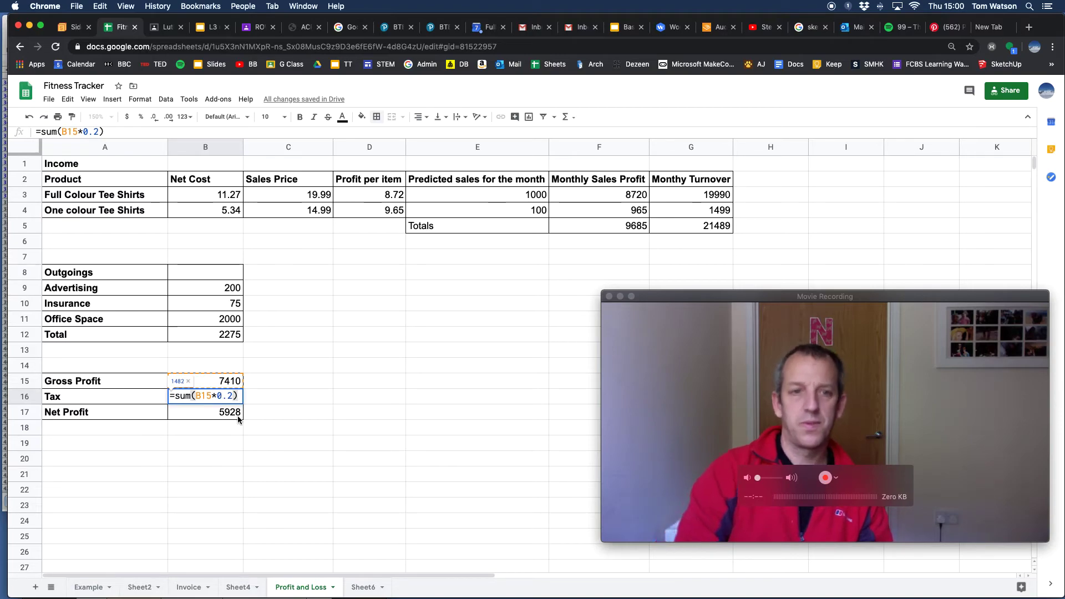
pyautogui.press('Return')
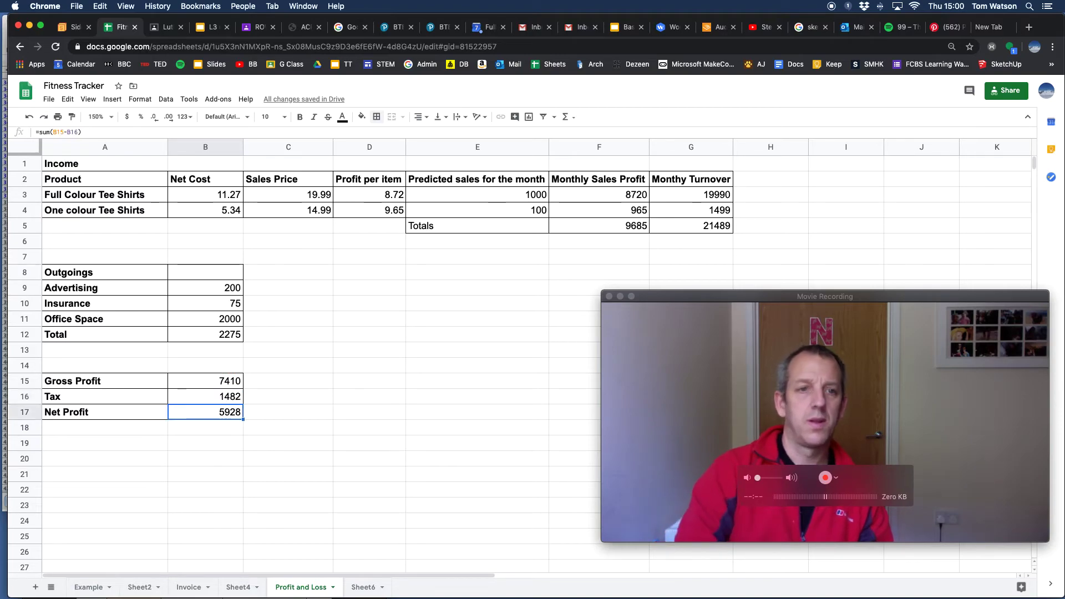
pyautogui.doubleClick(193, 412)
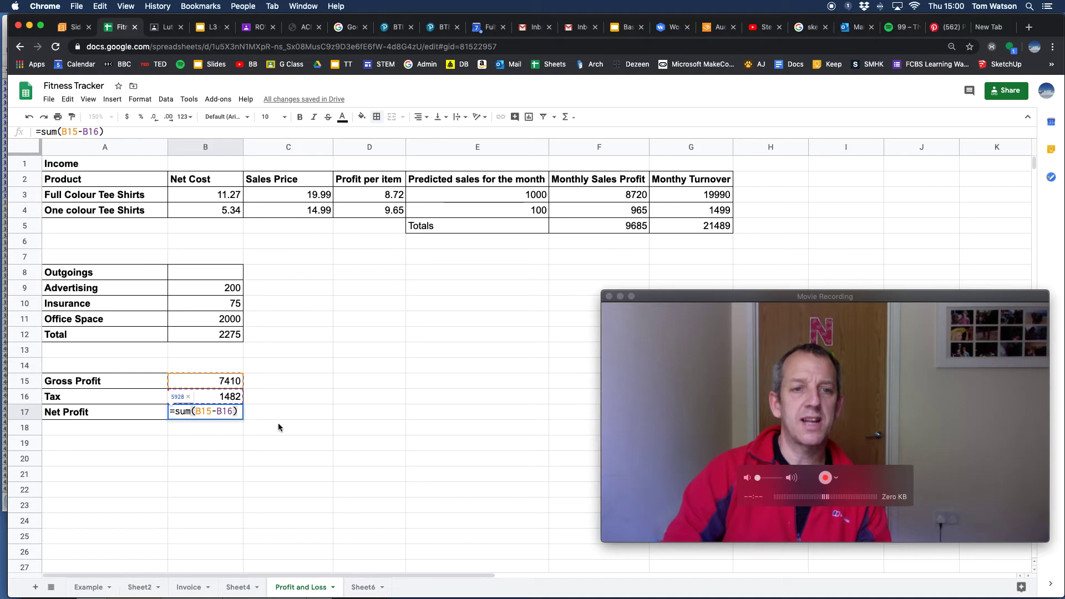
pyautogui.click(229, 432)
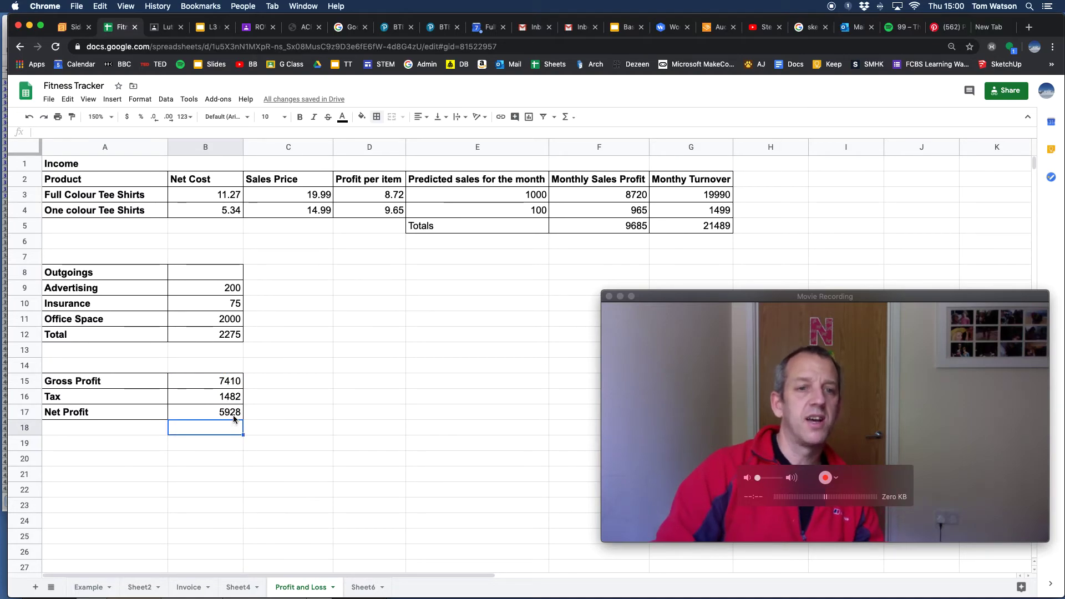
pyautogui.click(234, 417)
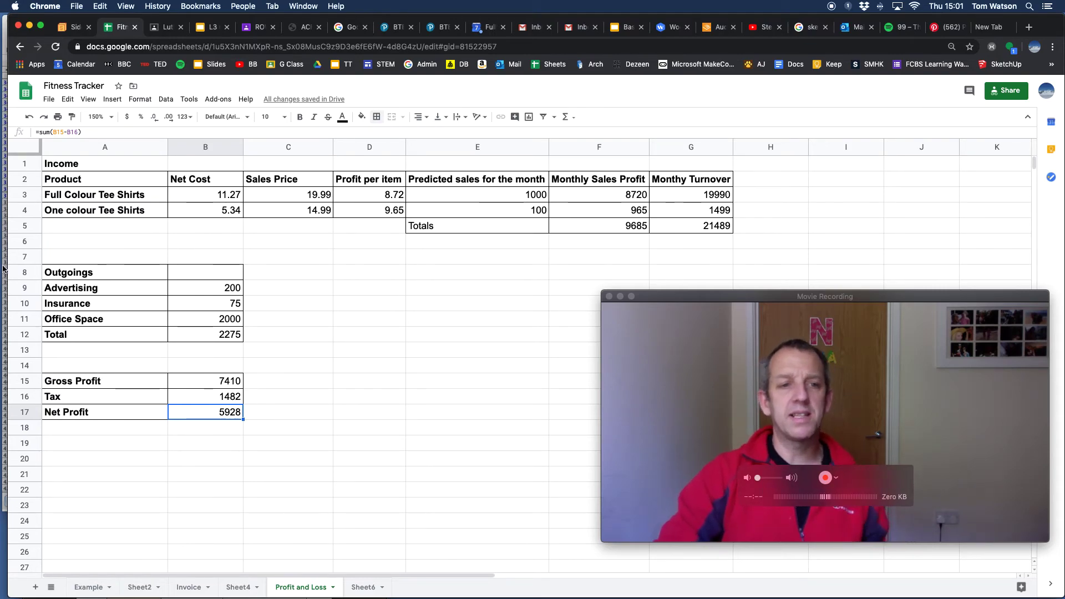
pyautogui.click(221, 400)
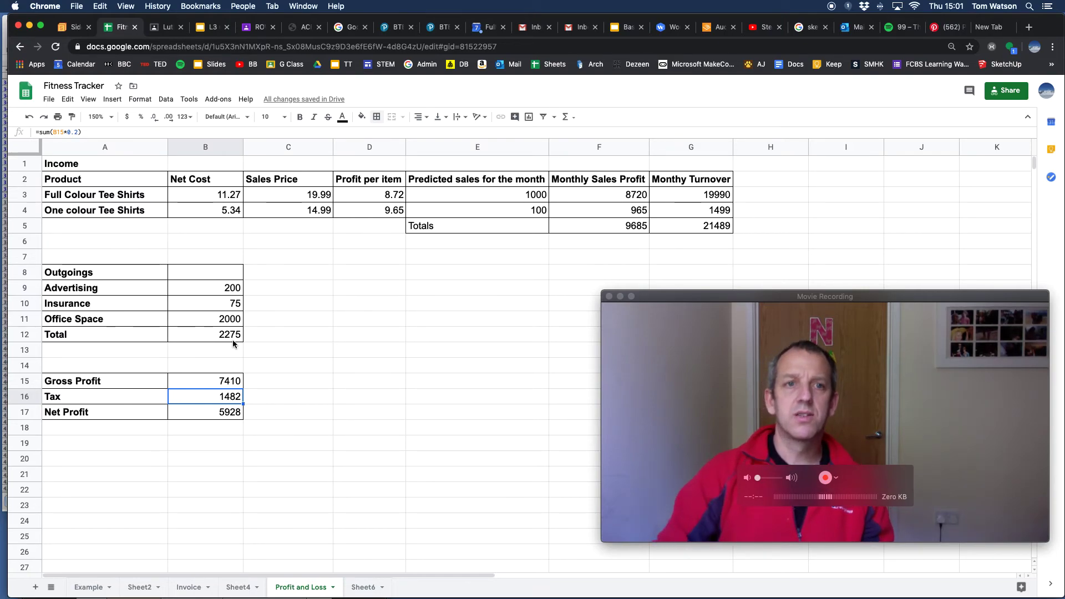
# Format the Net Cost, Sales Price and Profit per item values in B3:D4 as British Pound Sterling.
pyautogui.click(324, 197)
pyautogui.click(325, 208)
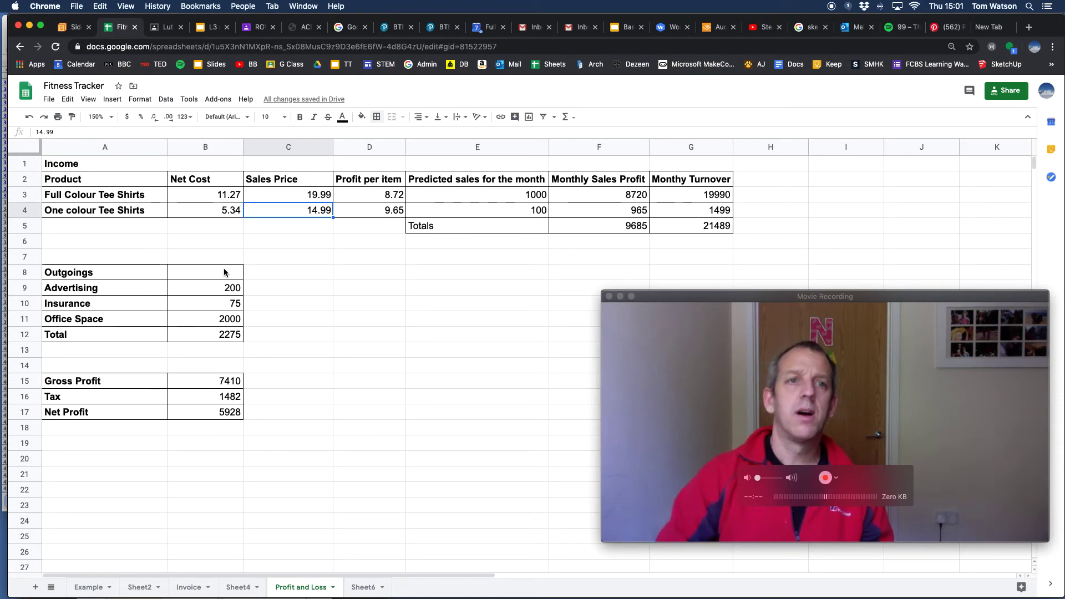
pyautogui.click(216, 195)
pyautogui.moveTo(216, 195); pyautogui.dragTo(349, 219)
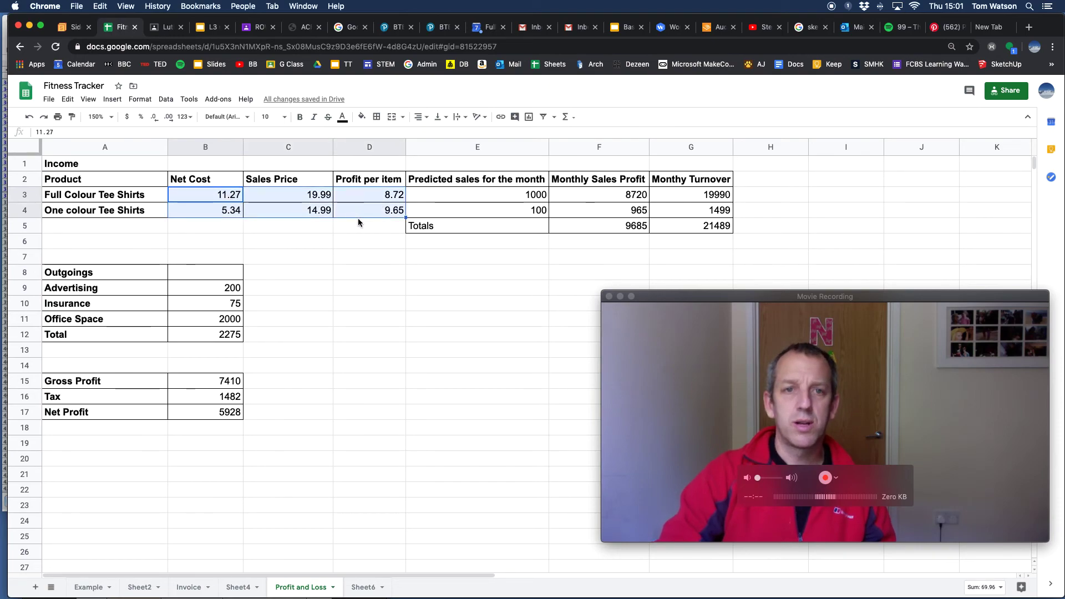
pyautogui.click(149, 99)
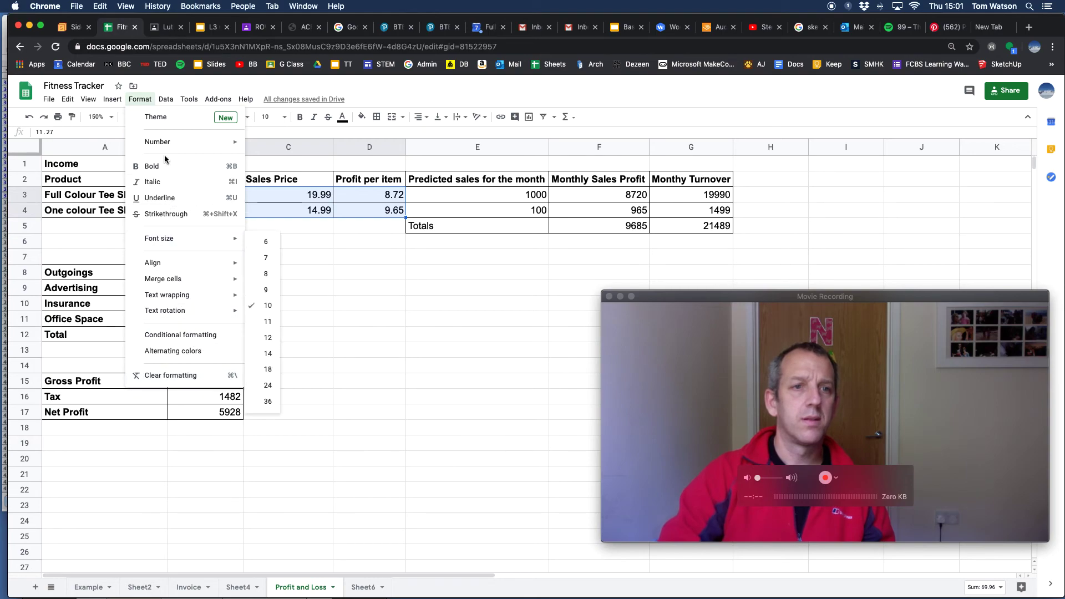
pyautogui.moveTo(169, 147)
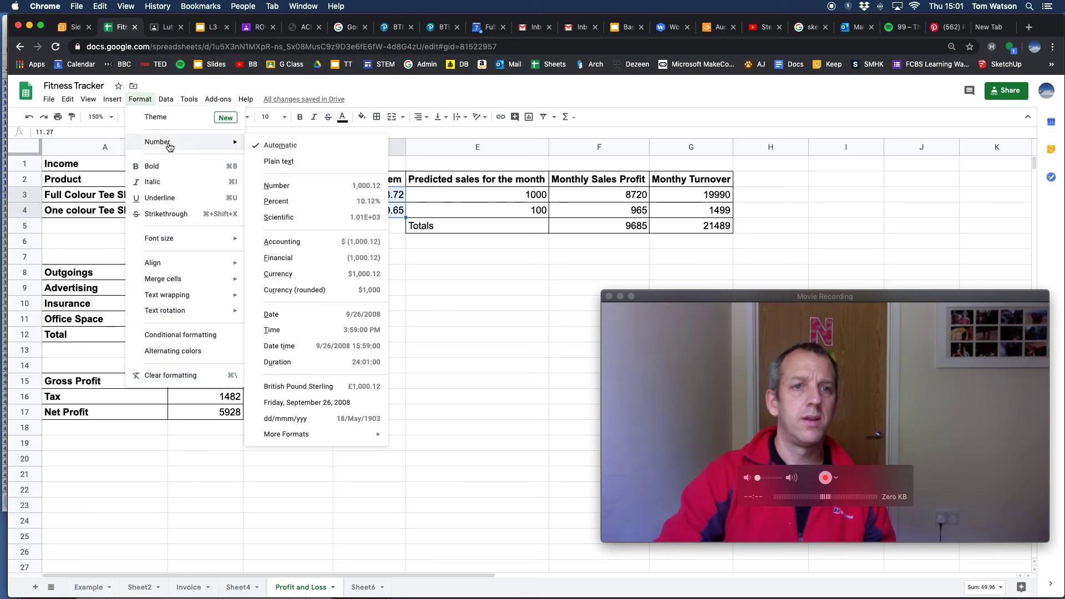
pyautogui.click(303, 387)
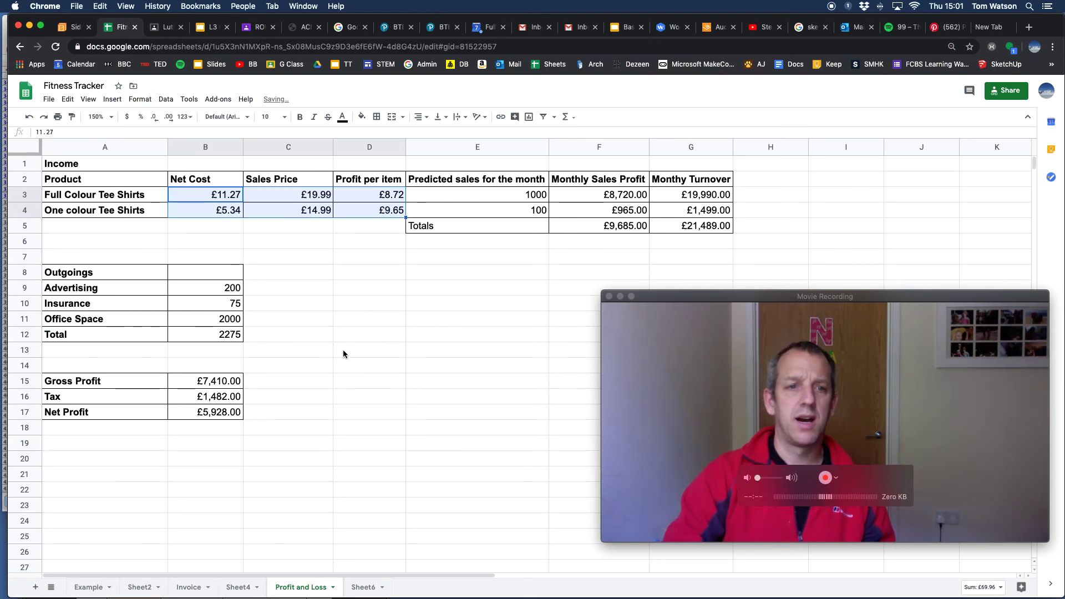
# Format the outgoings amounts and their total in B9:B12 as currency in pounds.
pyautogui.click(228, 290)
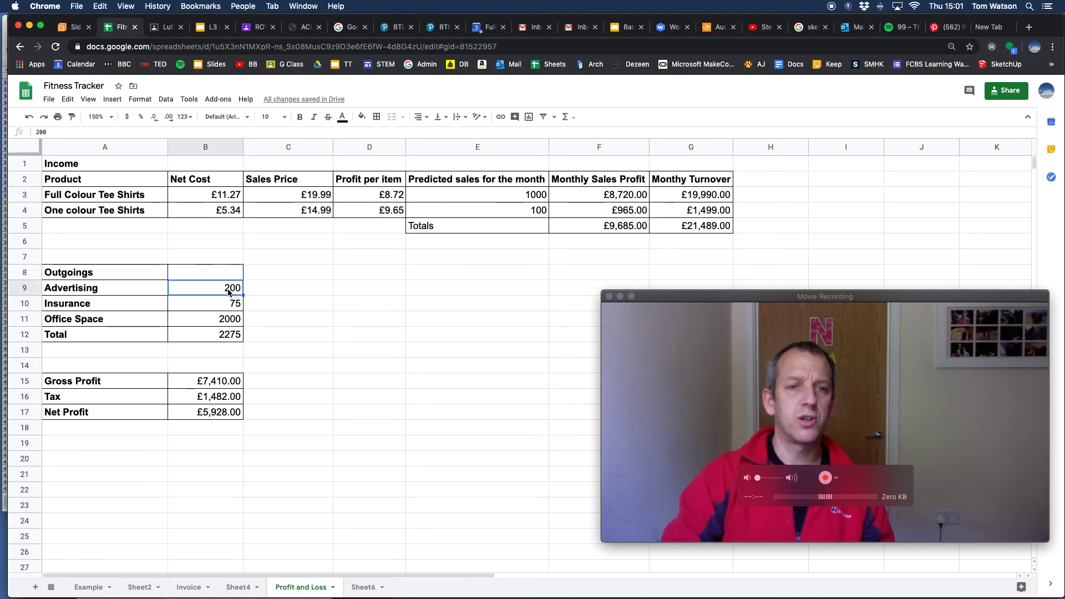
pyautogui.moveTo(216, 289); pyautogui.dragTo(218, 338)
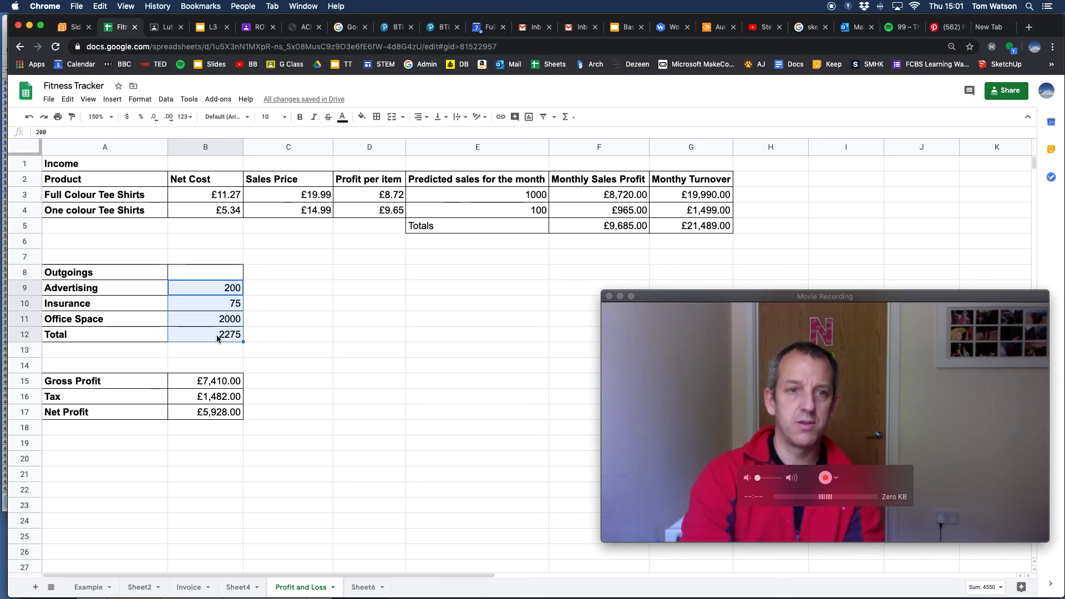
pyautogui.hotkey('ctrl', 'shift', '4')
pyautogui.click(318, 337)
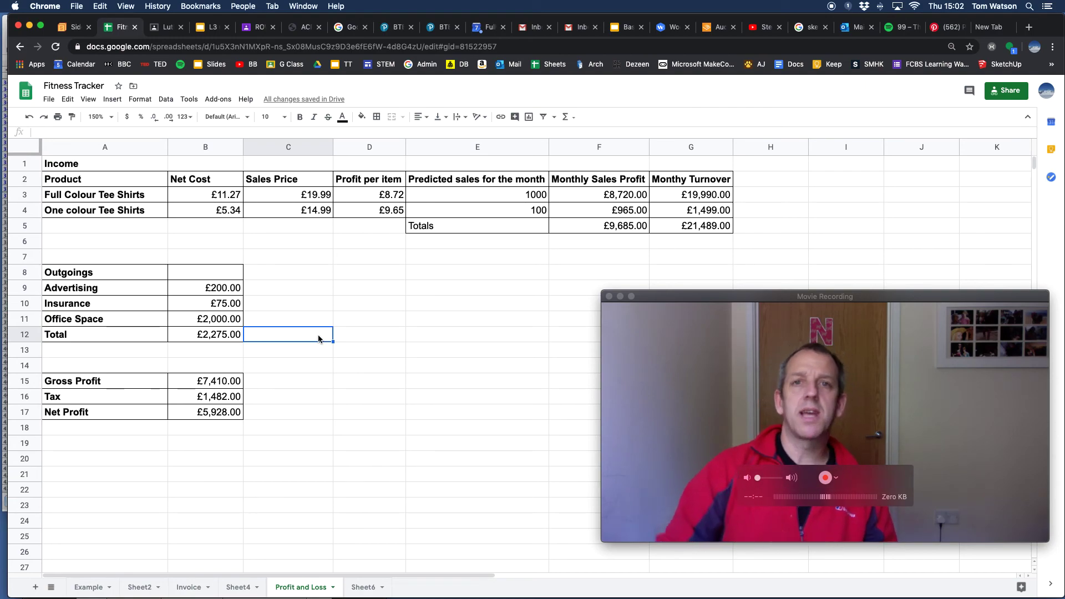
# Change the Net Cost of Full Colour Tee Shirts in B3 to 7.5.
pyautogui.click(182, 417)
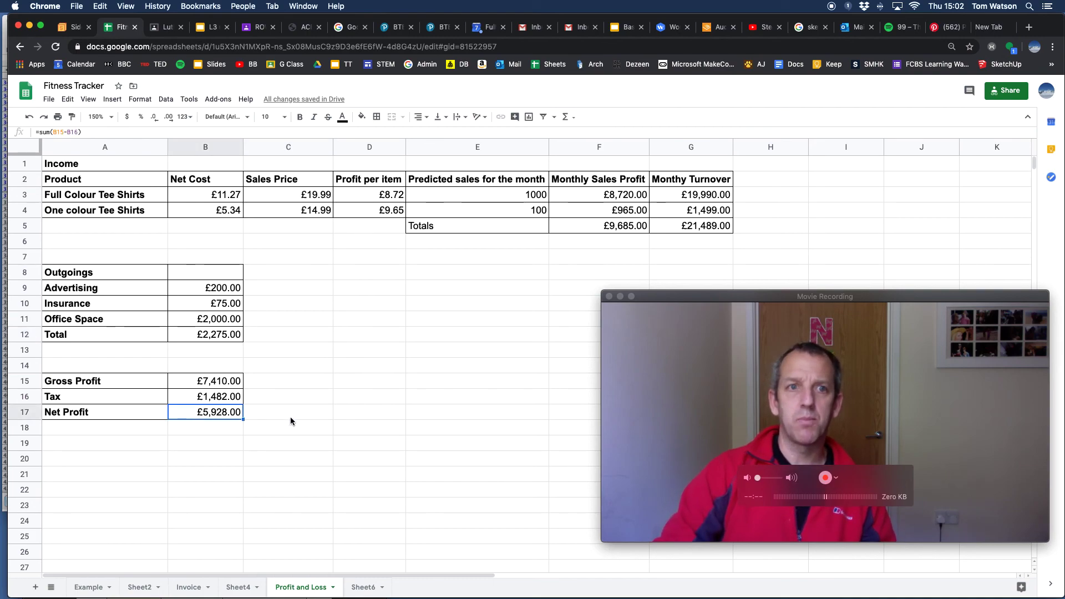
pyautogui.click(226, 200)
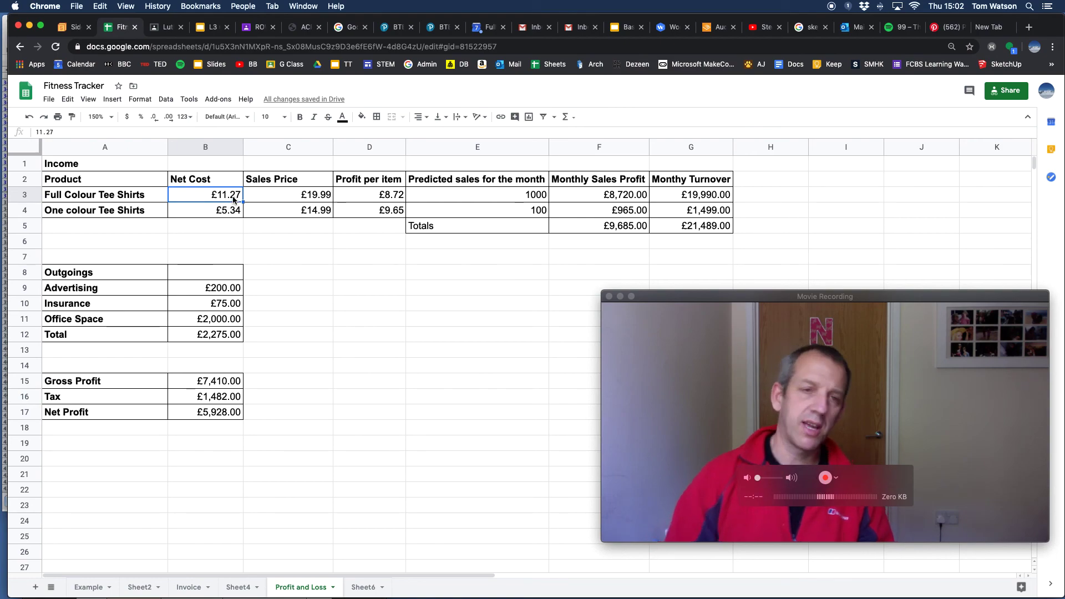
pyautogui.write('7.5')
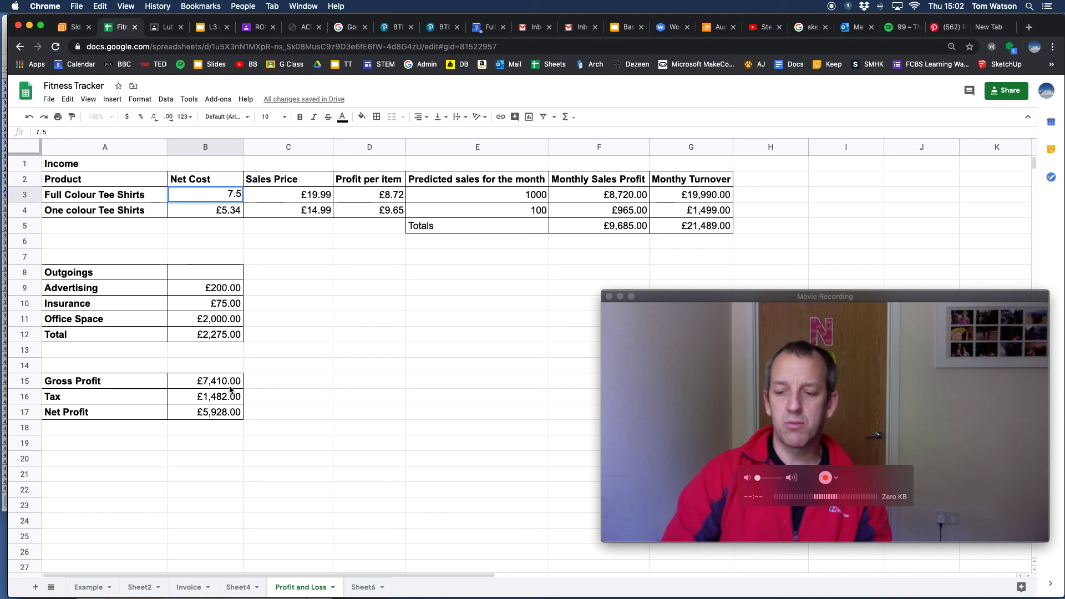
pyautogui.press('Return')
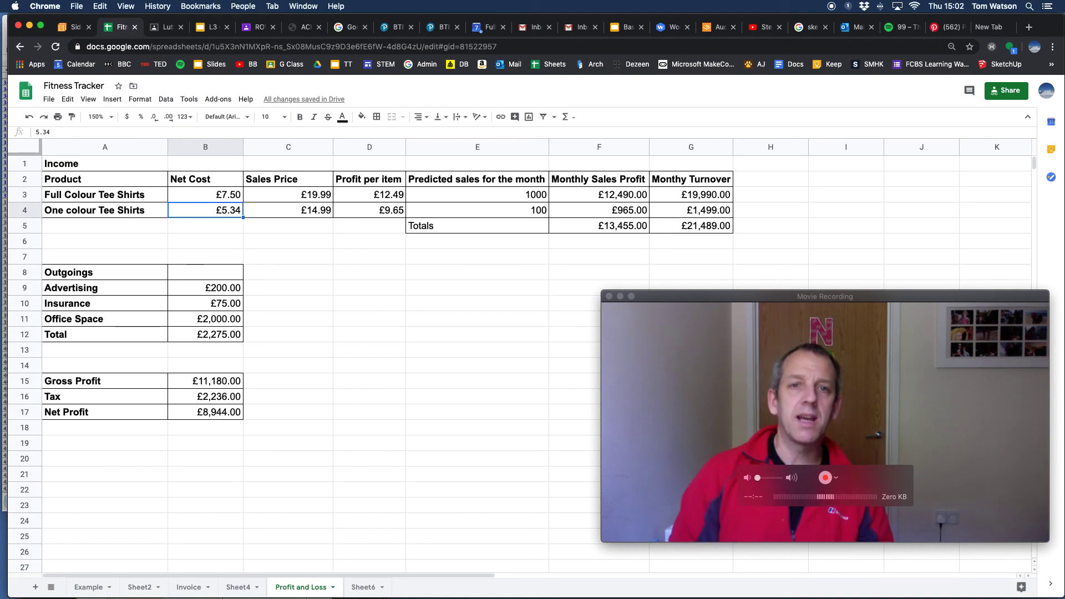
# Go through the predicted sales cells E3 and E4 of both tee shirt products.
pyautogui.click(533, 198)
pyautogui.click(532, 211)
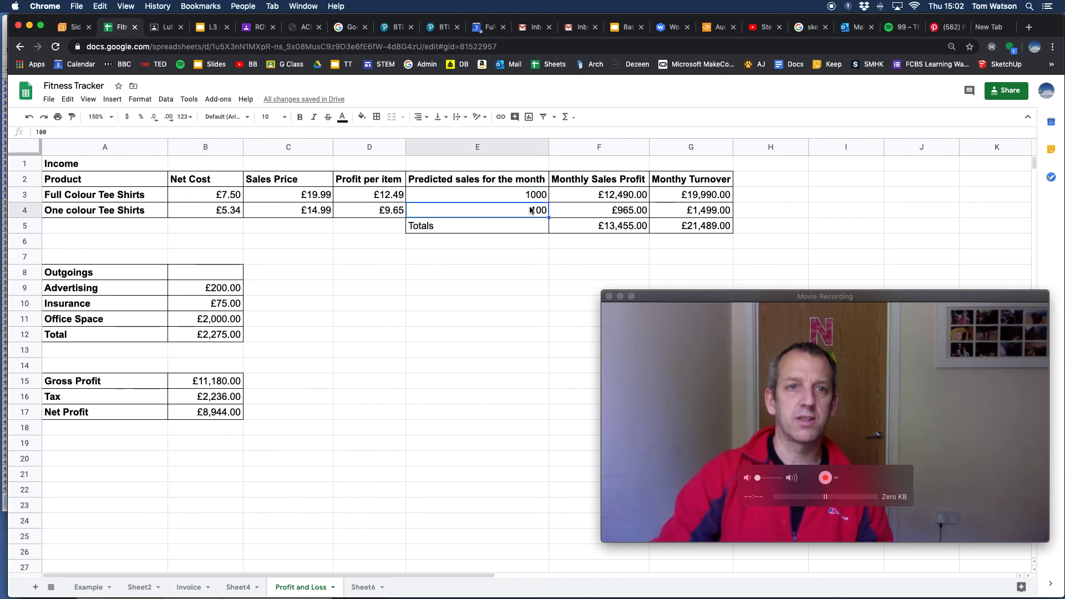